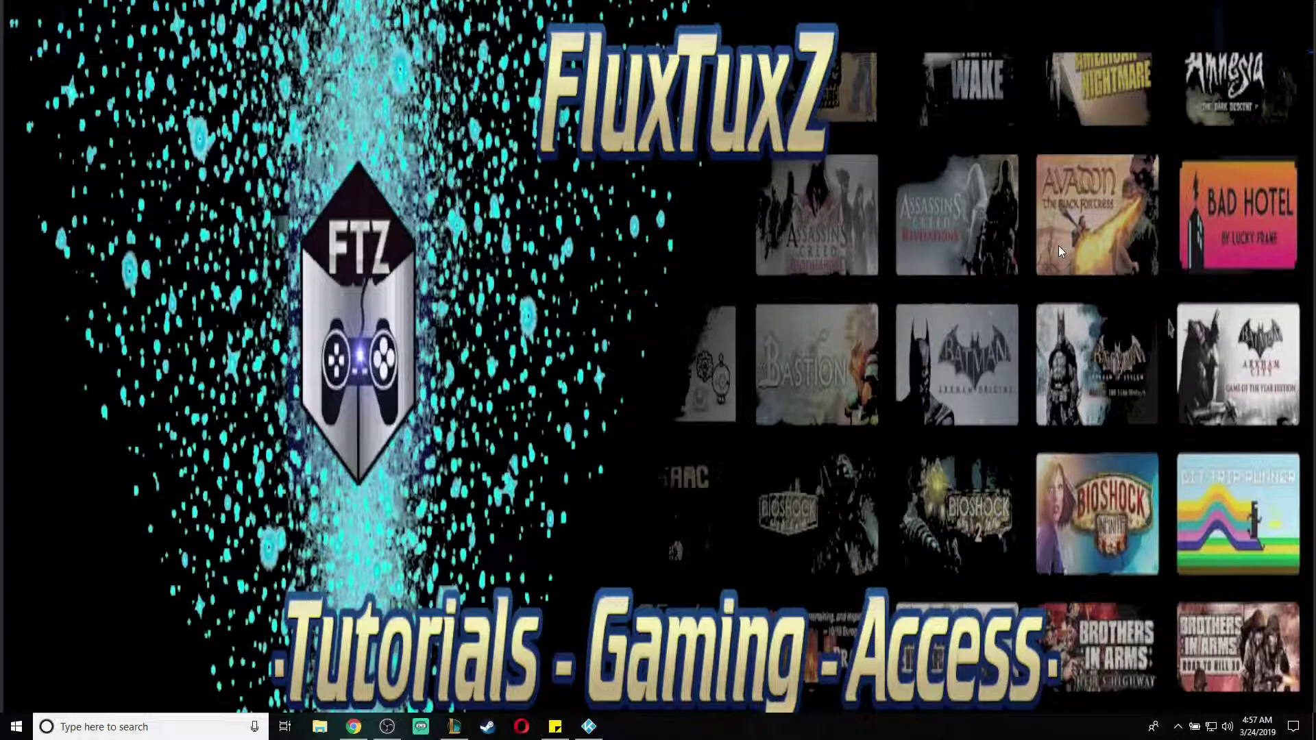
Step: Run the Kodi installer, accepting the licence and keeping the default components and install folder
click(591, 728)
click(729, 486)
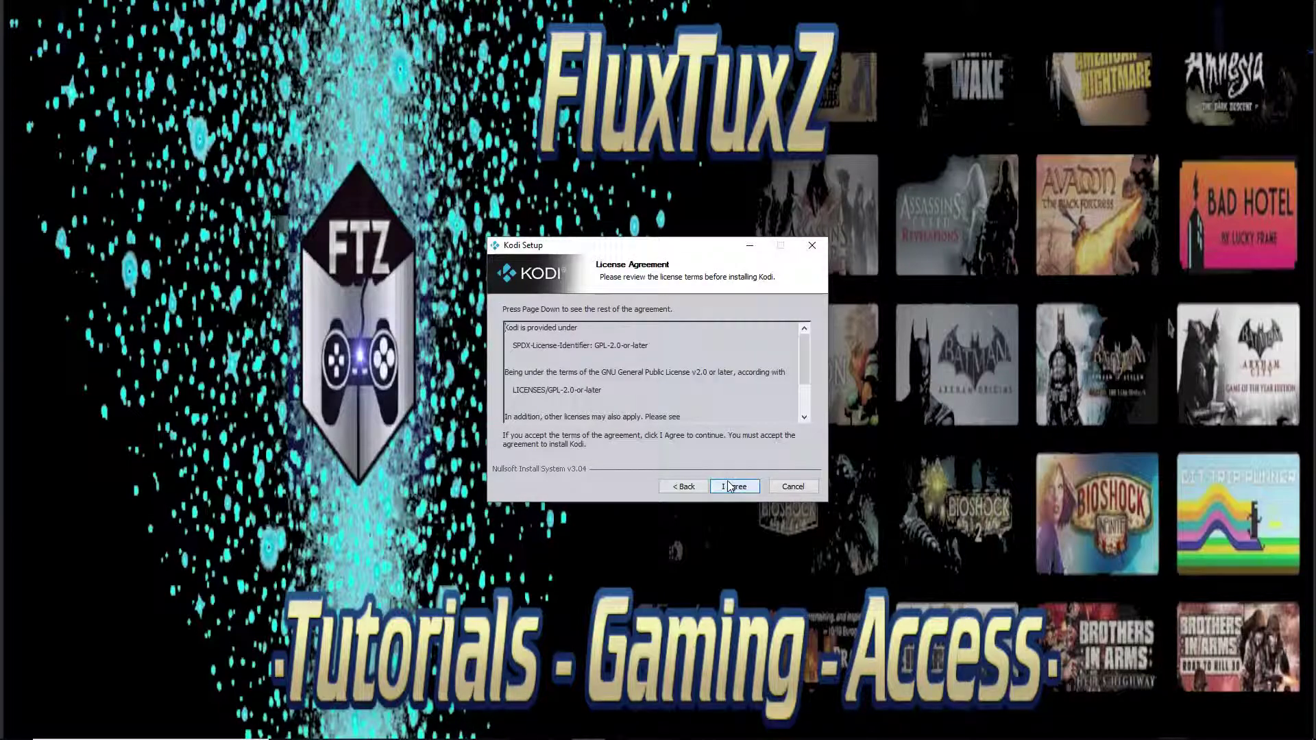
click(729, 486)
click(731, 487)
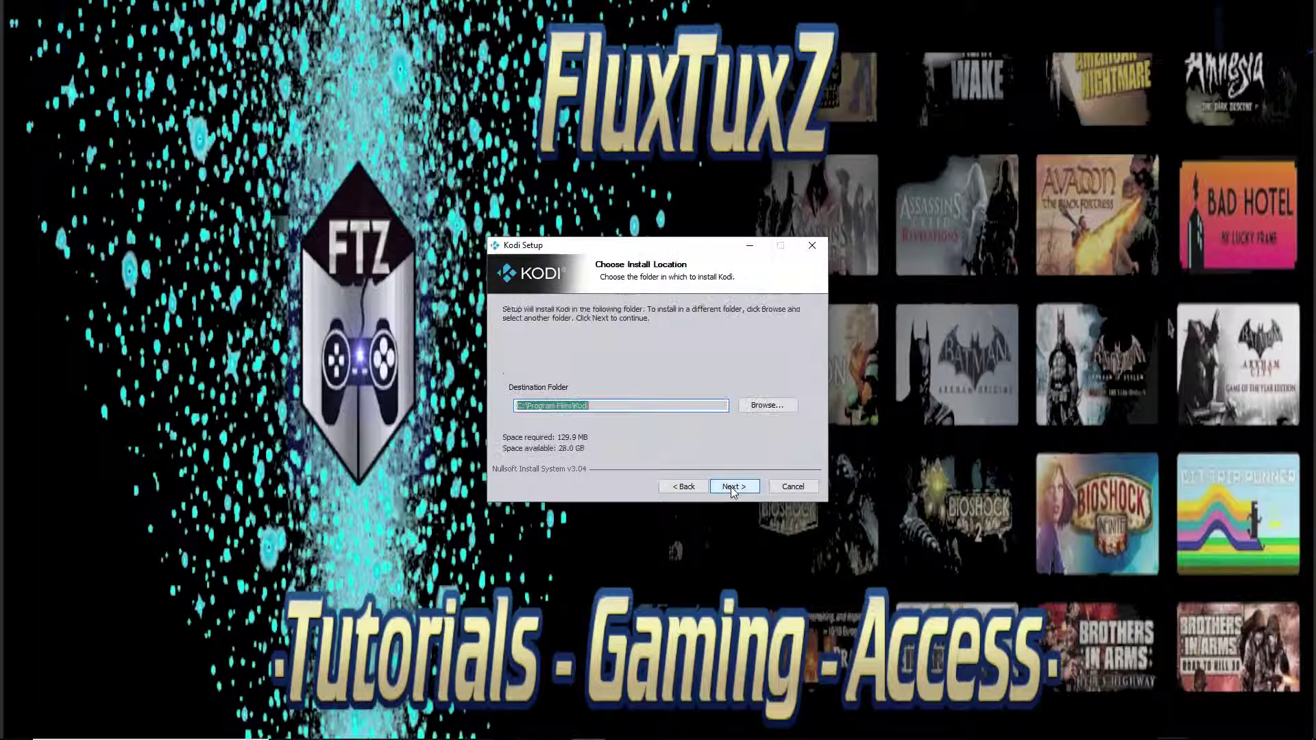
click(730, 487)
click(731, 487)
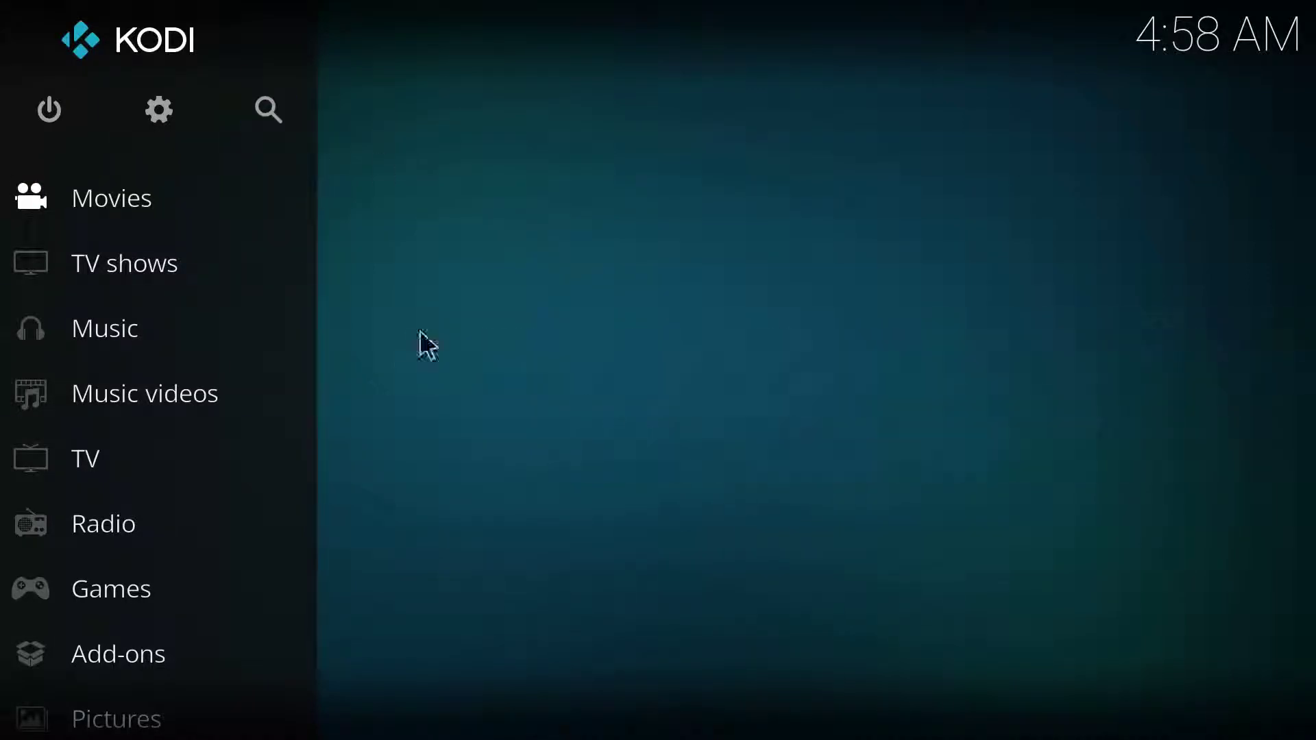
Step: Turn on Unknown sources in System > Add-ons settings and accept the warning
click(179, 118)
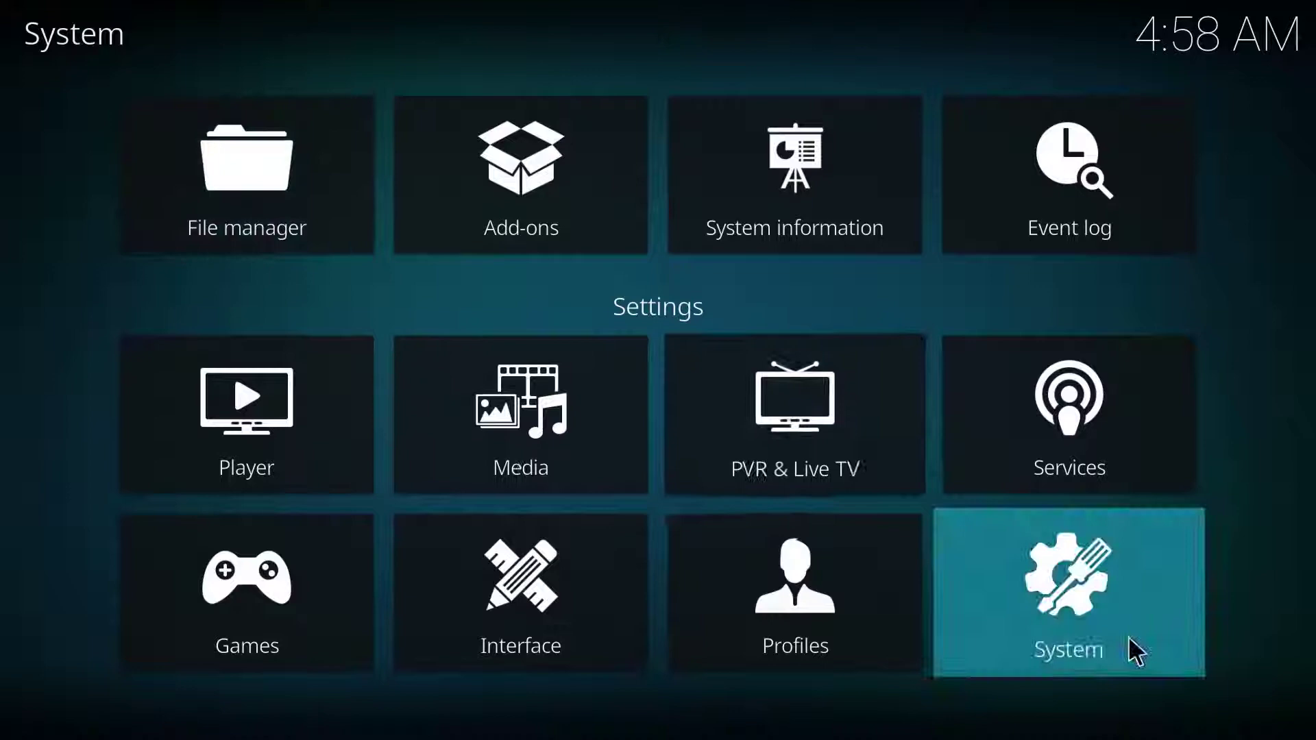
click(1175, 668)
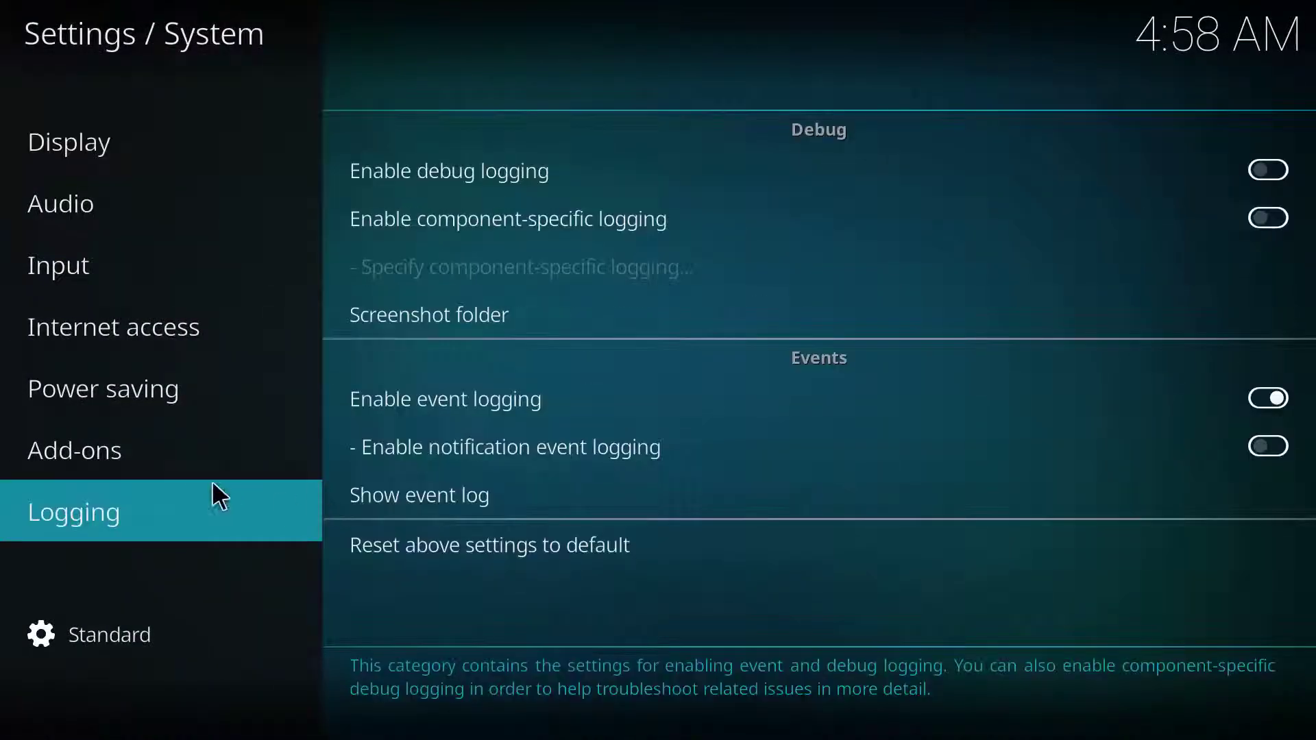
mouse_move(213, 475)
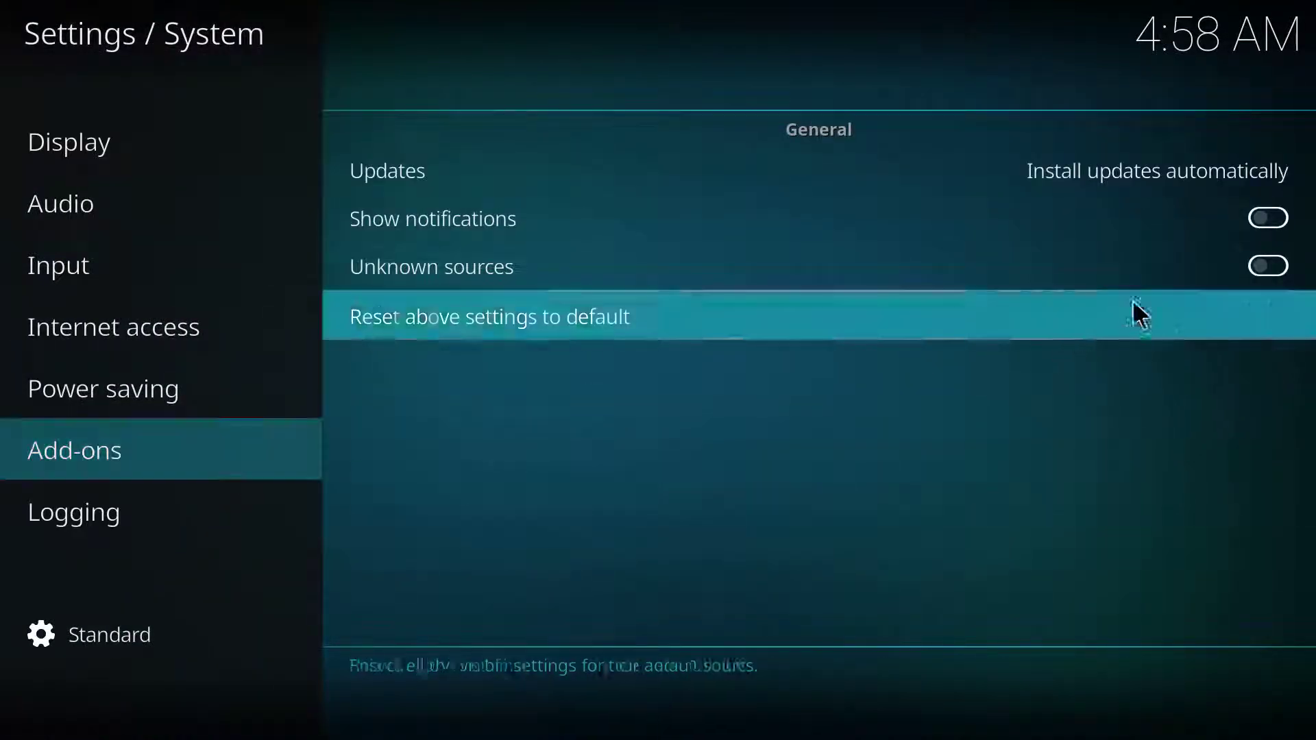
click(1265, 274)
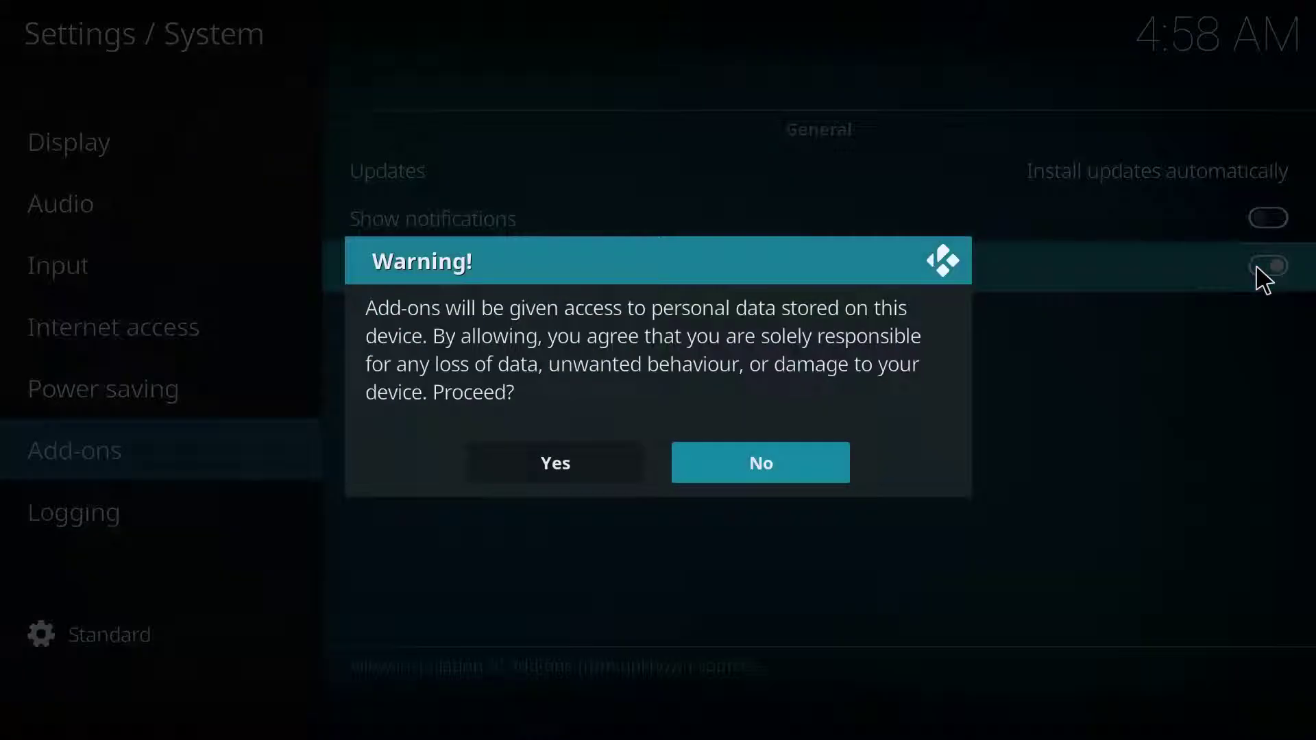
click(516, 479)
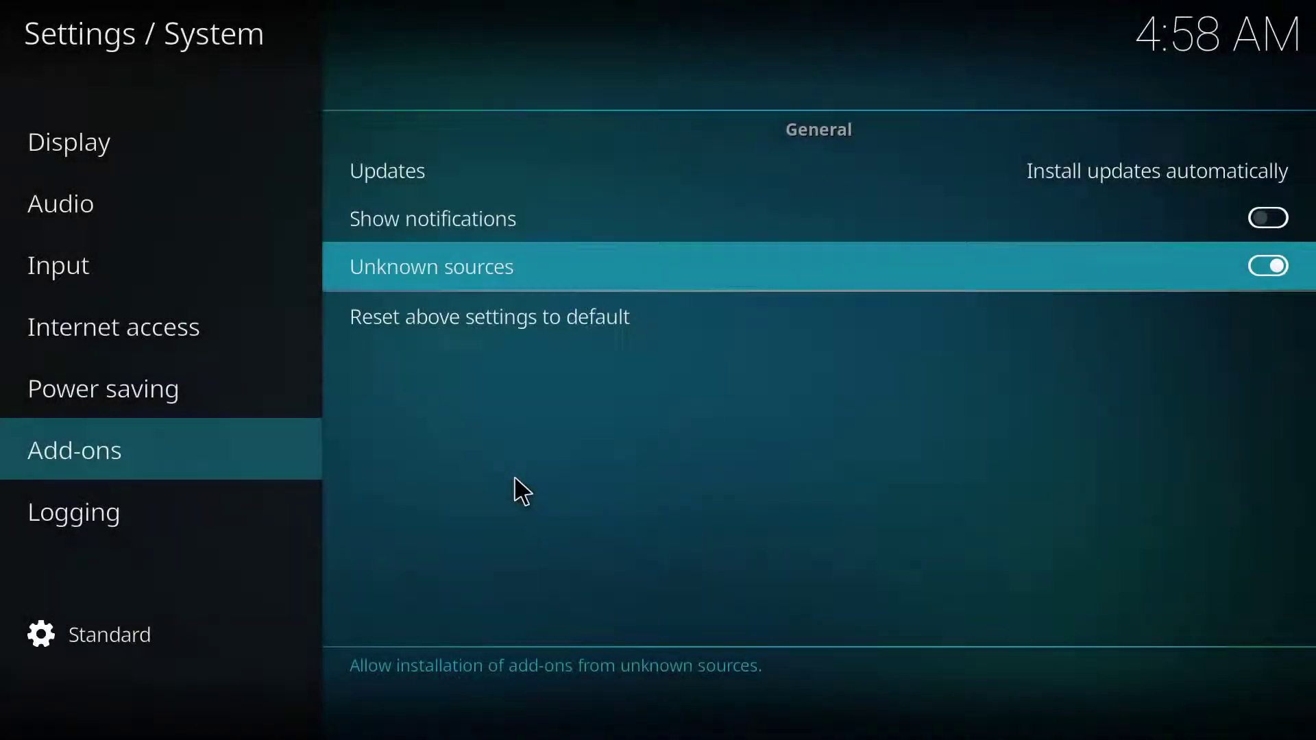
right_click(335, 390)
click(296, 218)
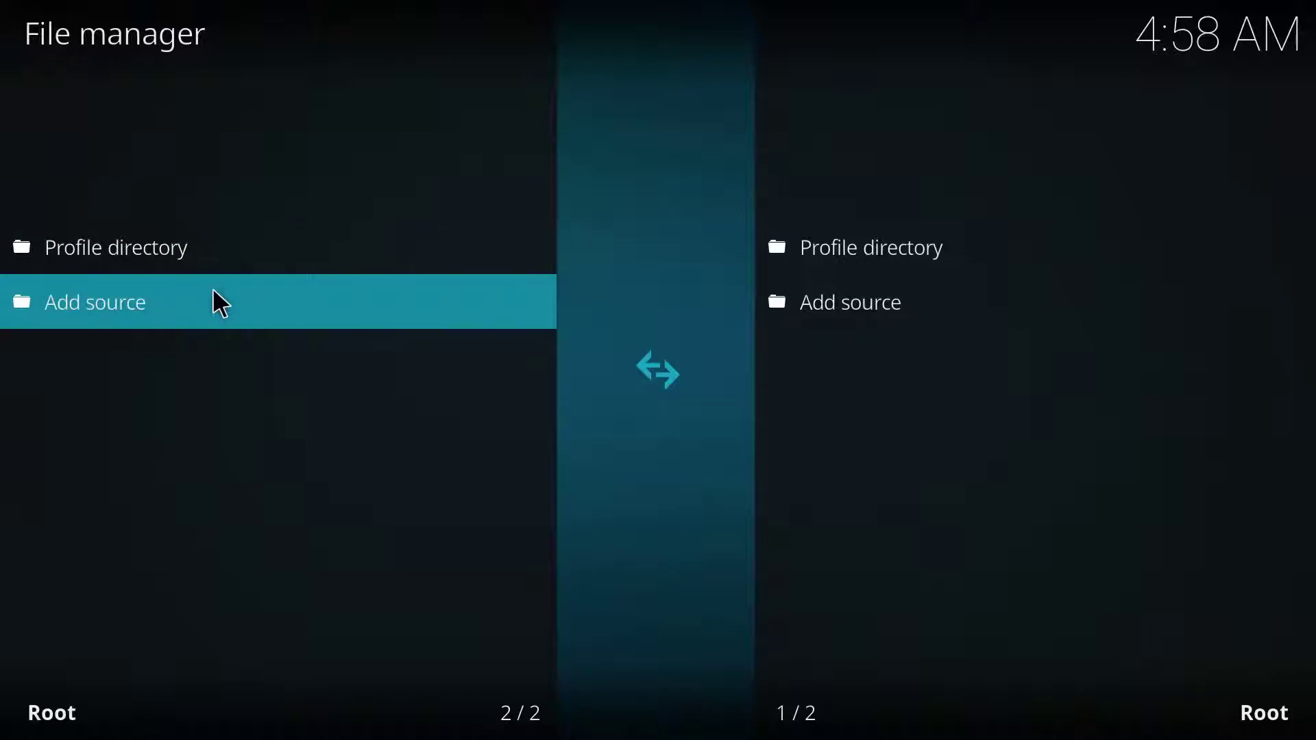
click(165, 309)
click(503, 262)
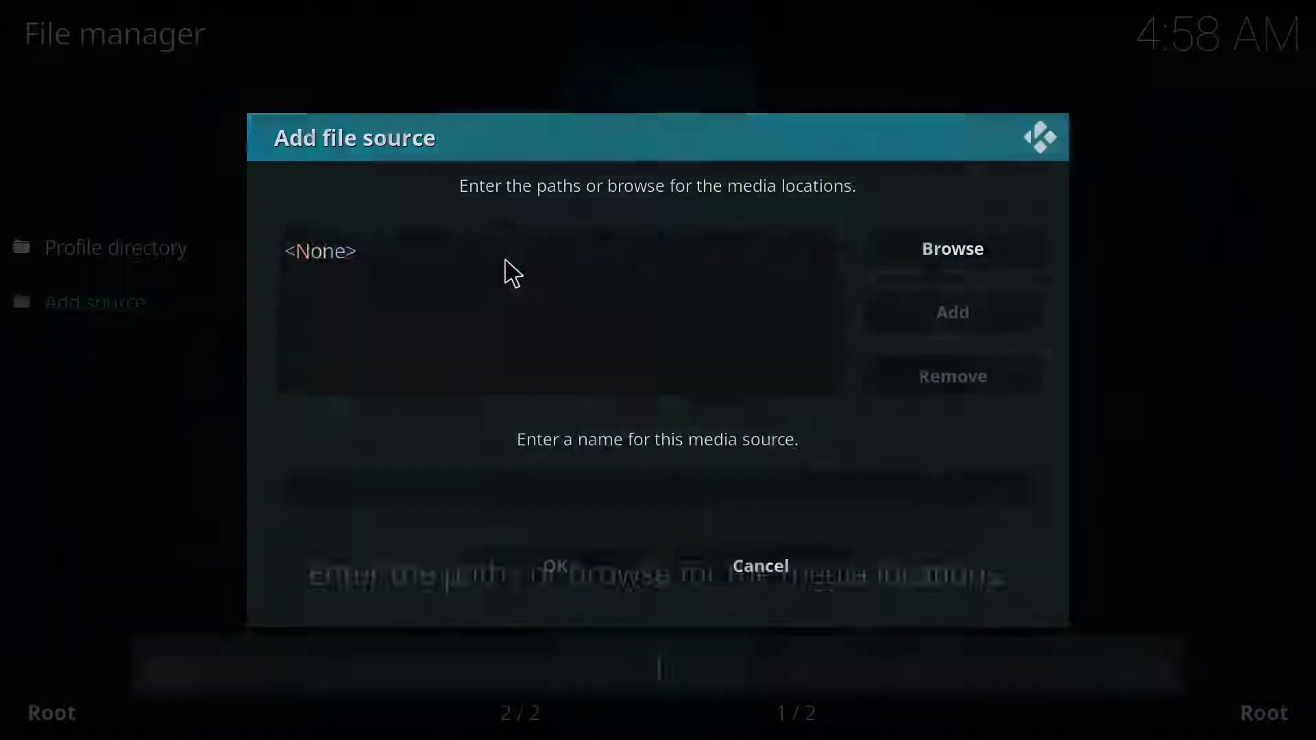
text(http://kodiuk.tv/repo/)
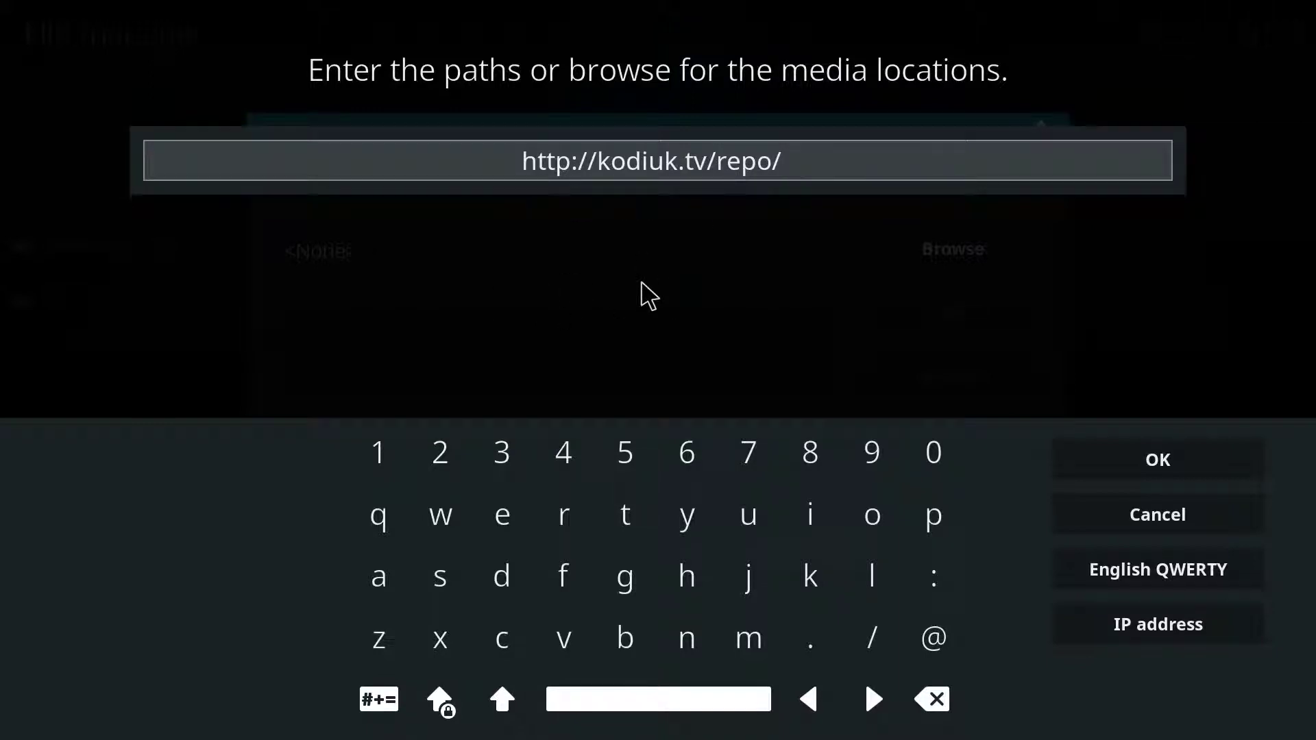
click(1154, 461)
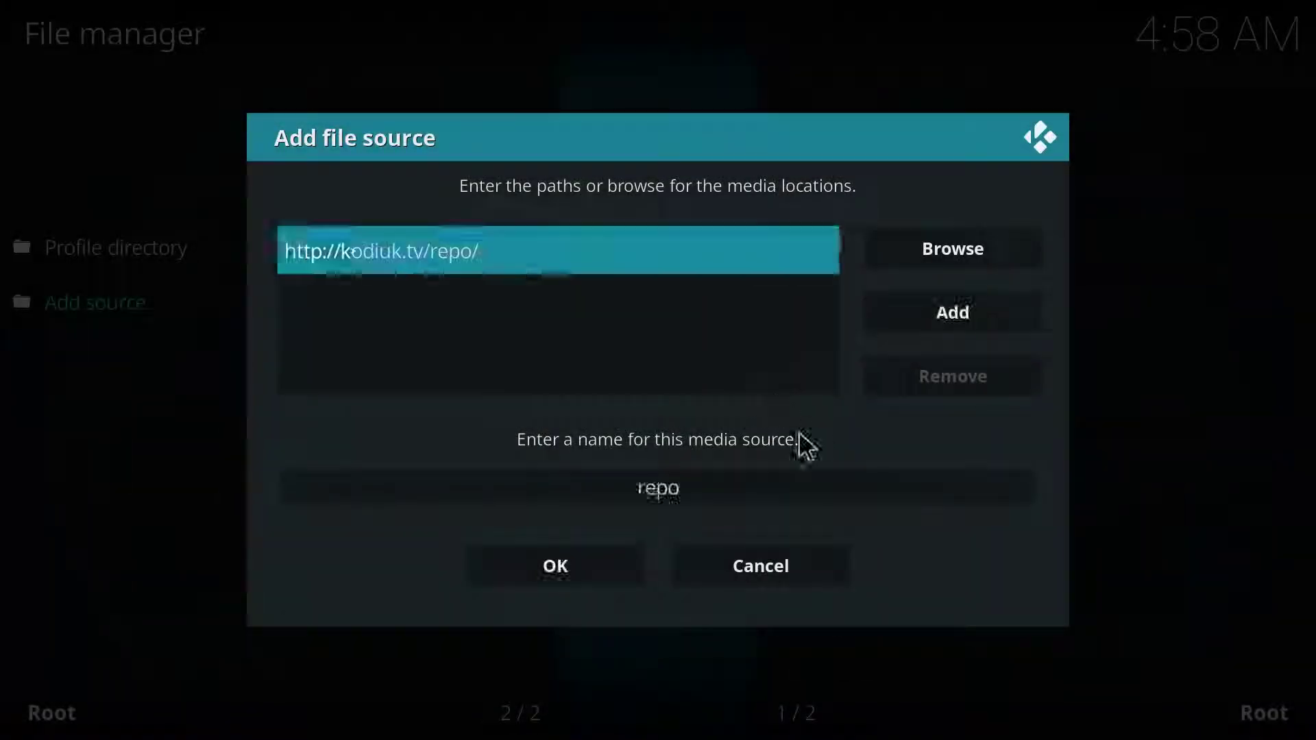
click(602, 565)
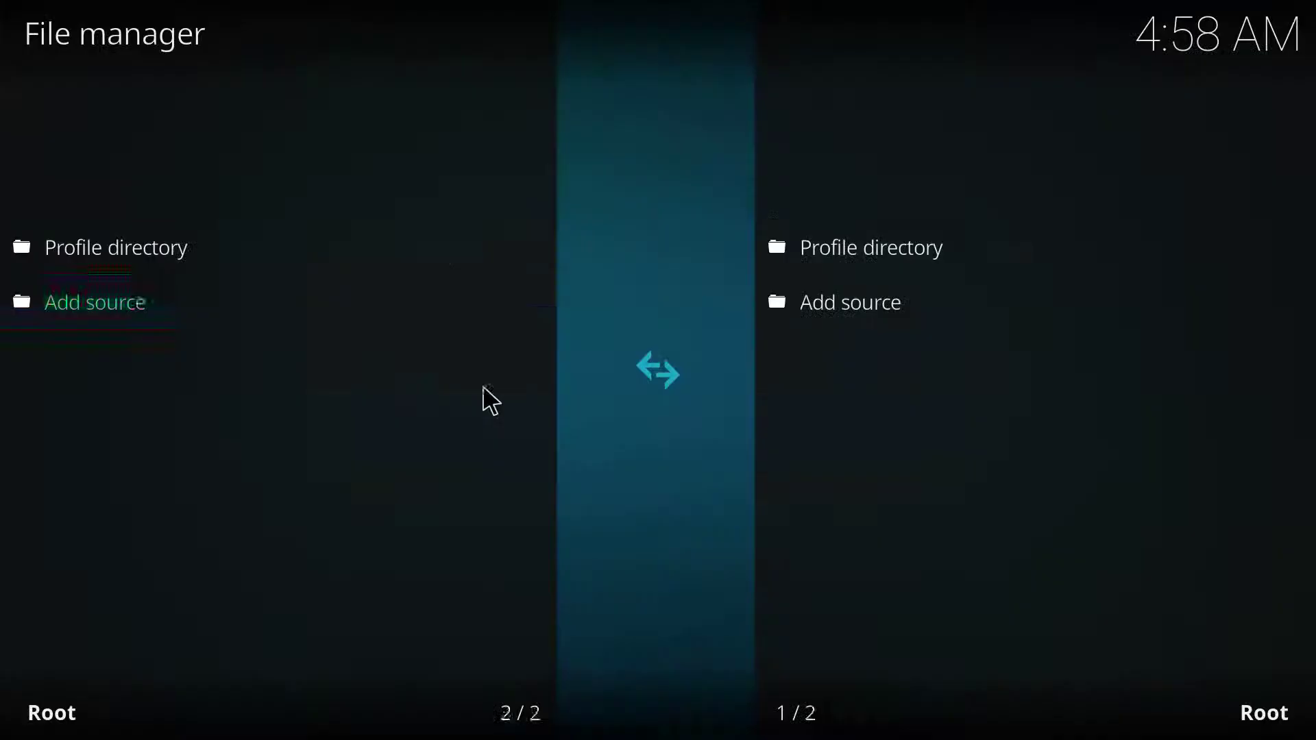
Step: Install repository.kodiuktv-1.1.0.zip from the repo source using Install from zip file
right_click(455, 484)
right_click(338, 391)
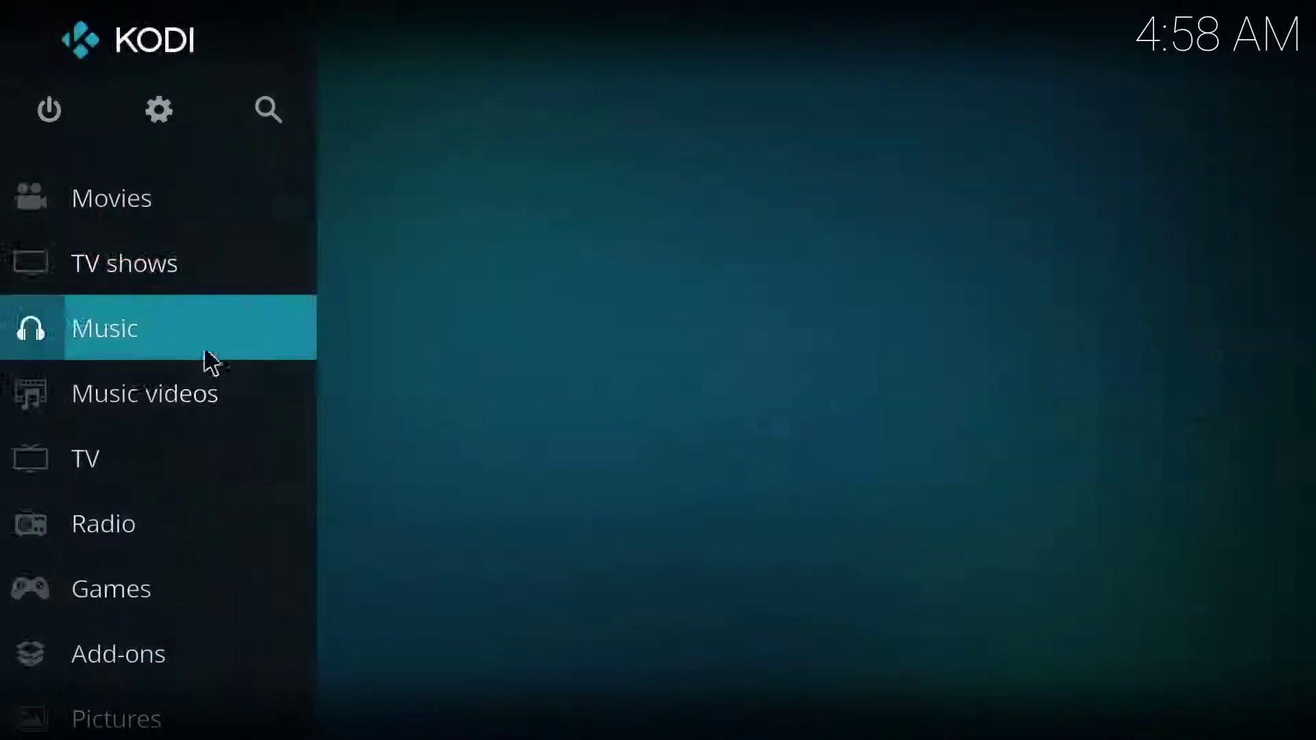
click(123, 657)
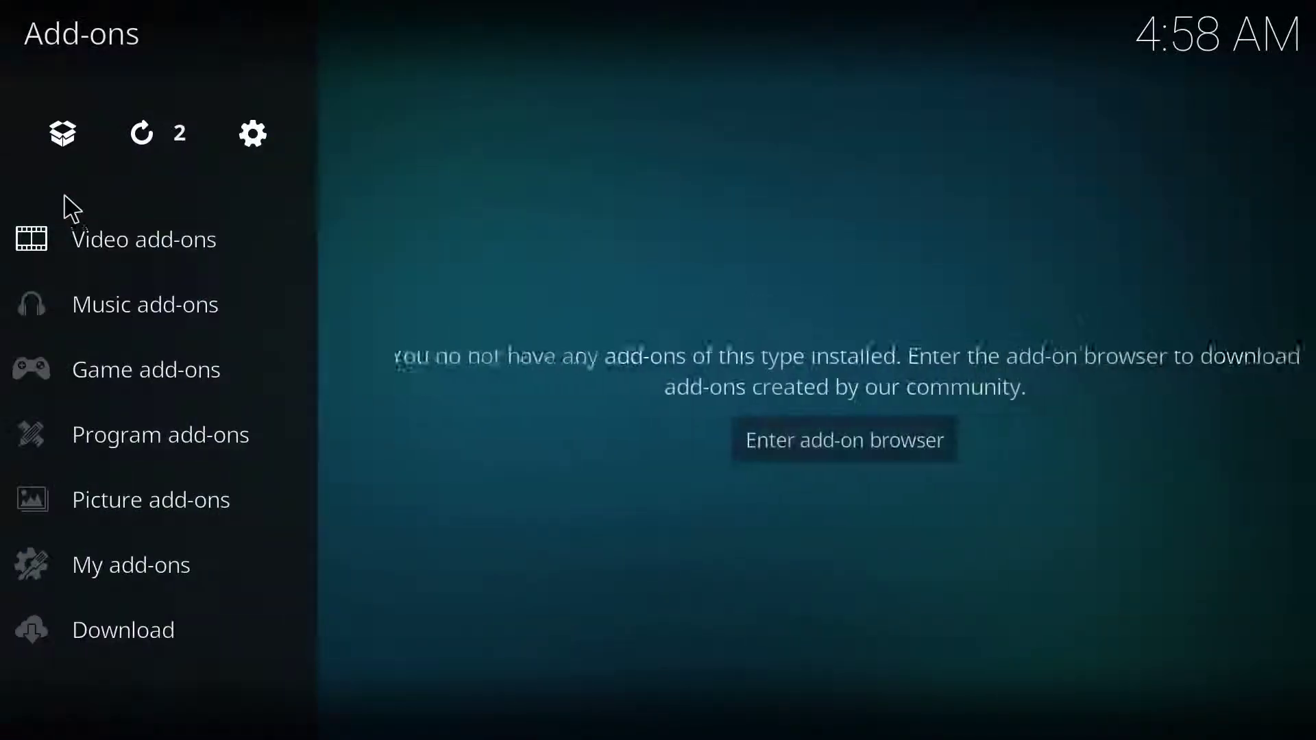
click(66, 150)
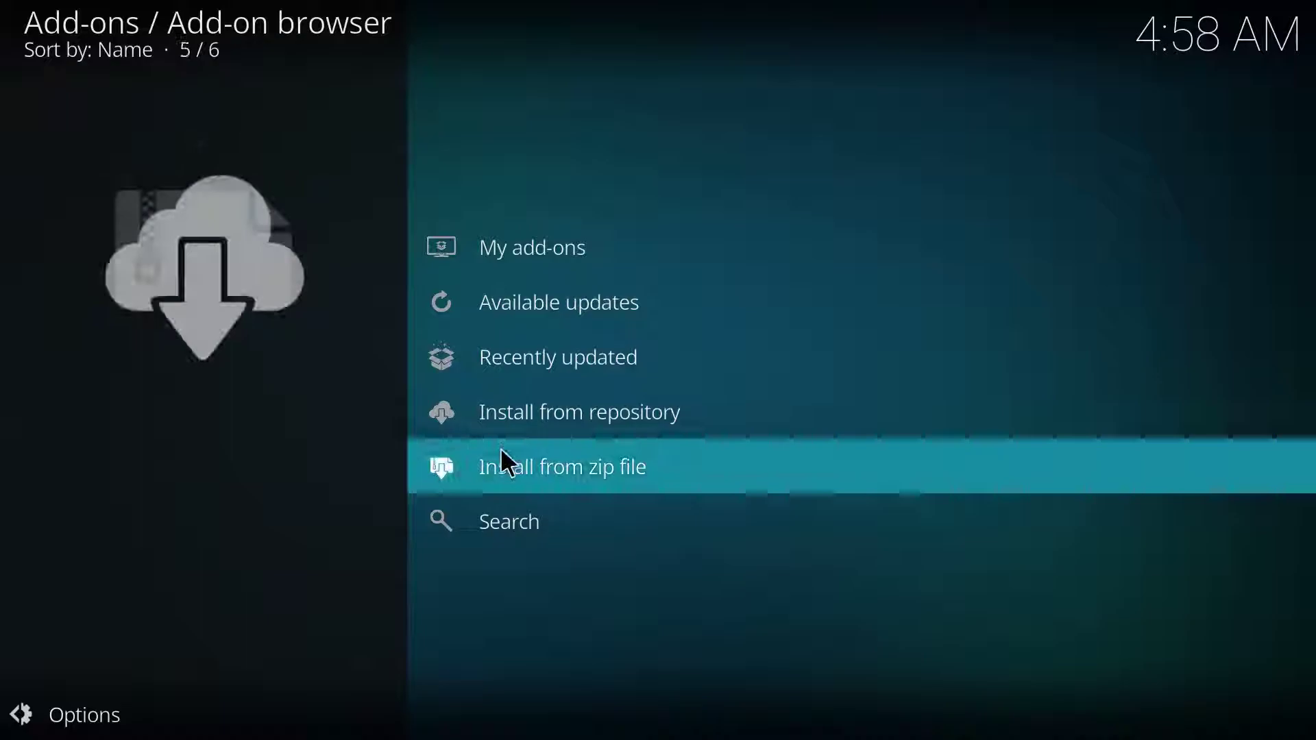
click(529, 480)
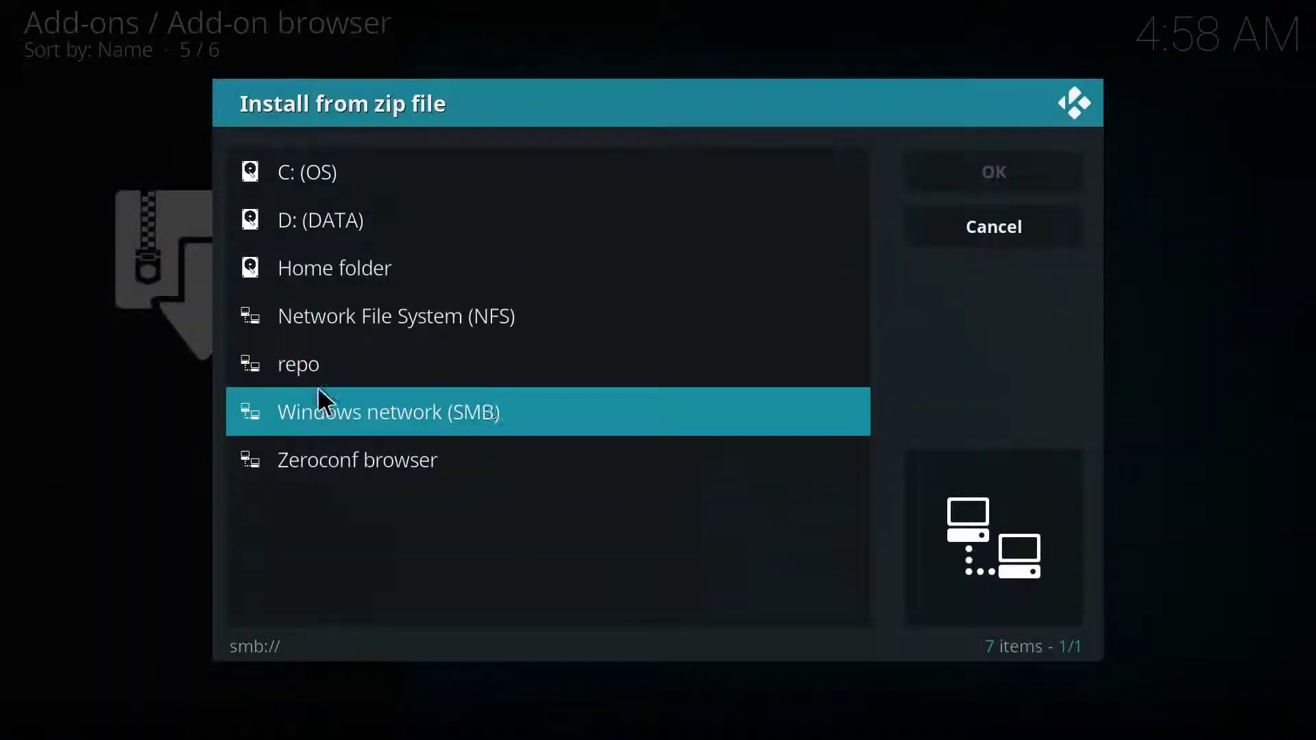
click(337, 368)
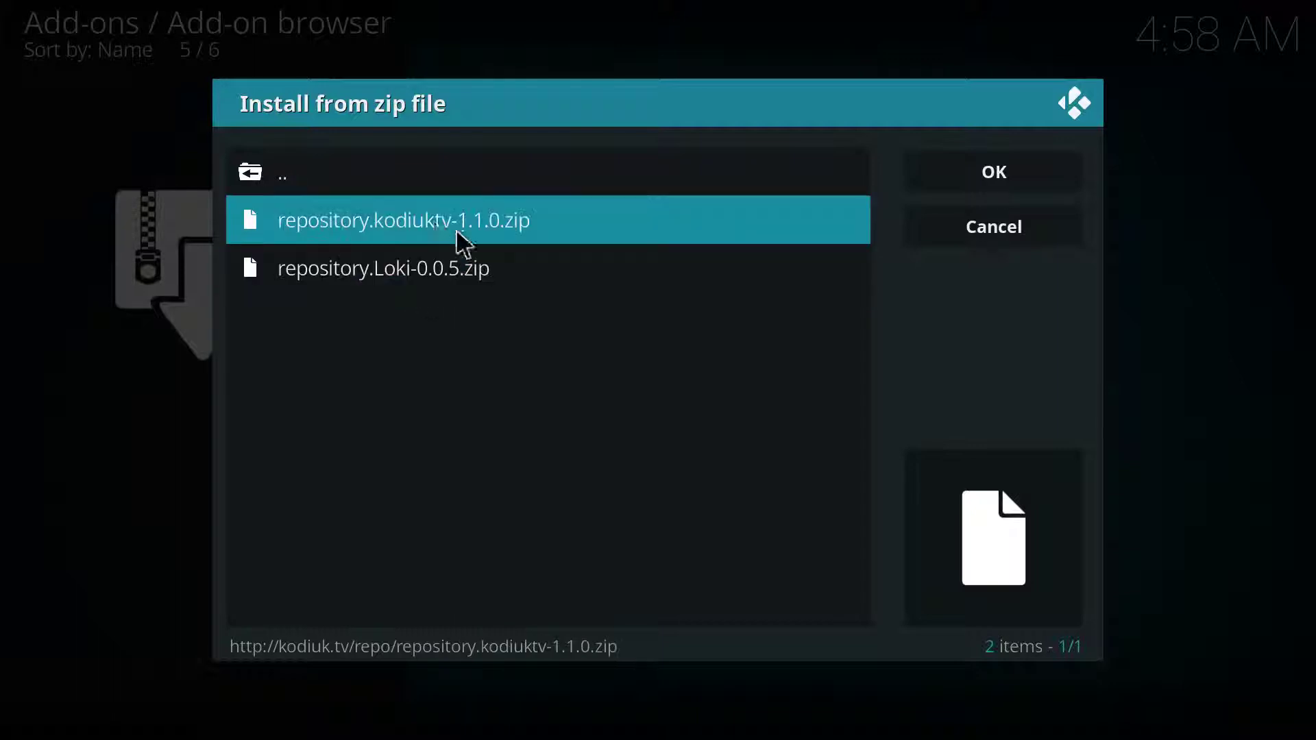
click(435, 235)
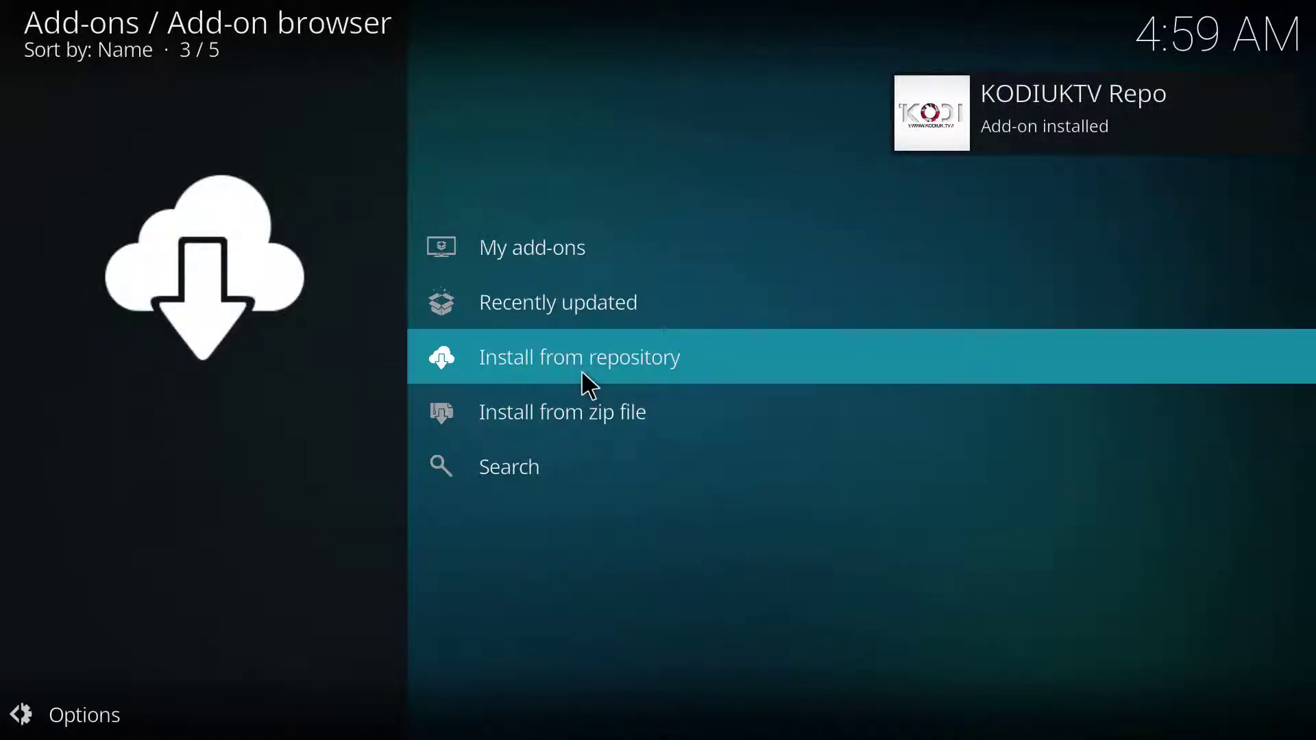
Step: Install Genesis from KODIUKTV Repo's Video add-ons, approving its required extra add-ons
click(582, 374)
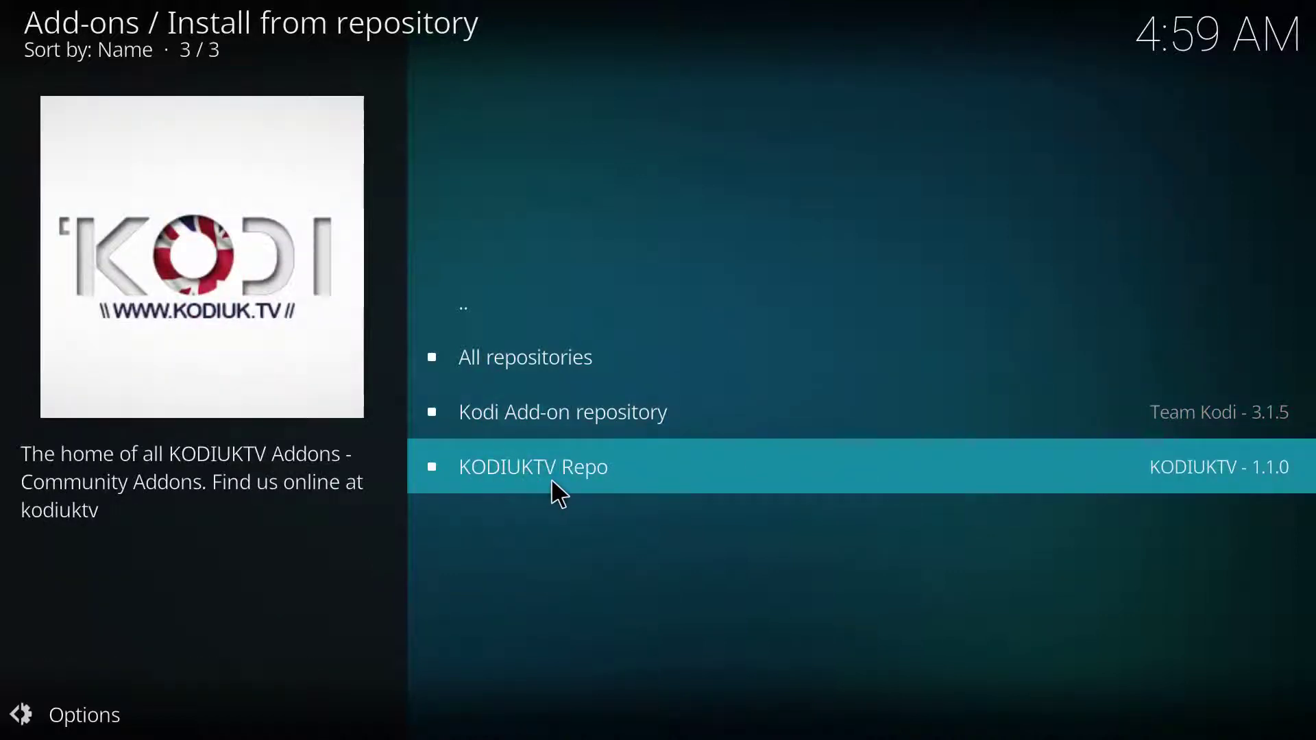
click(551, 482)
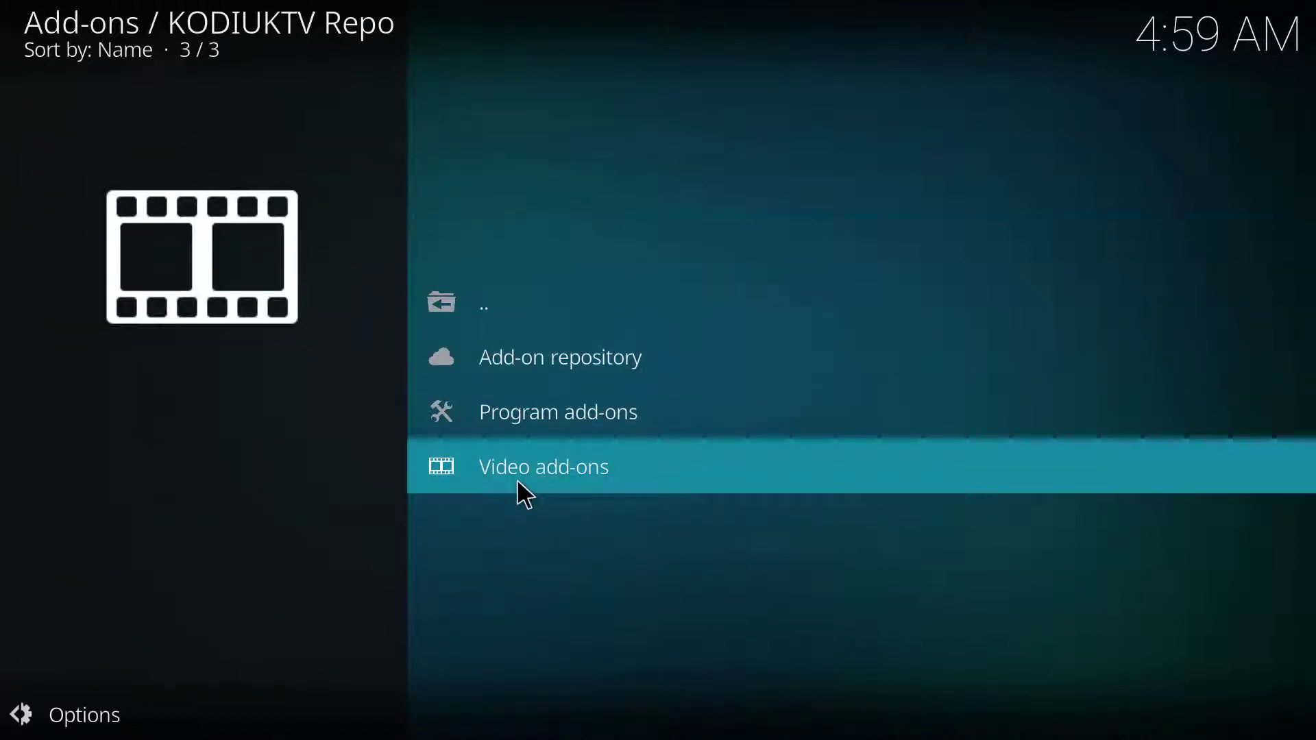
click(517, 479)
click(505, 416)
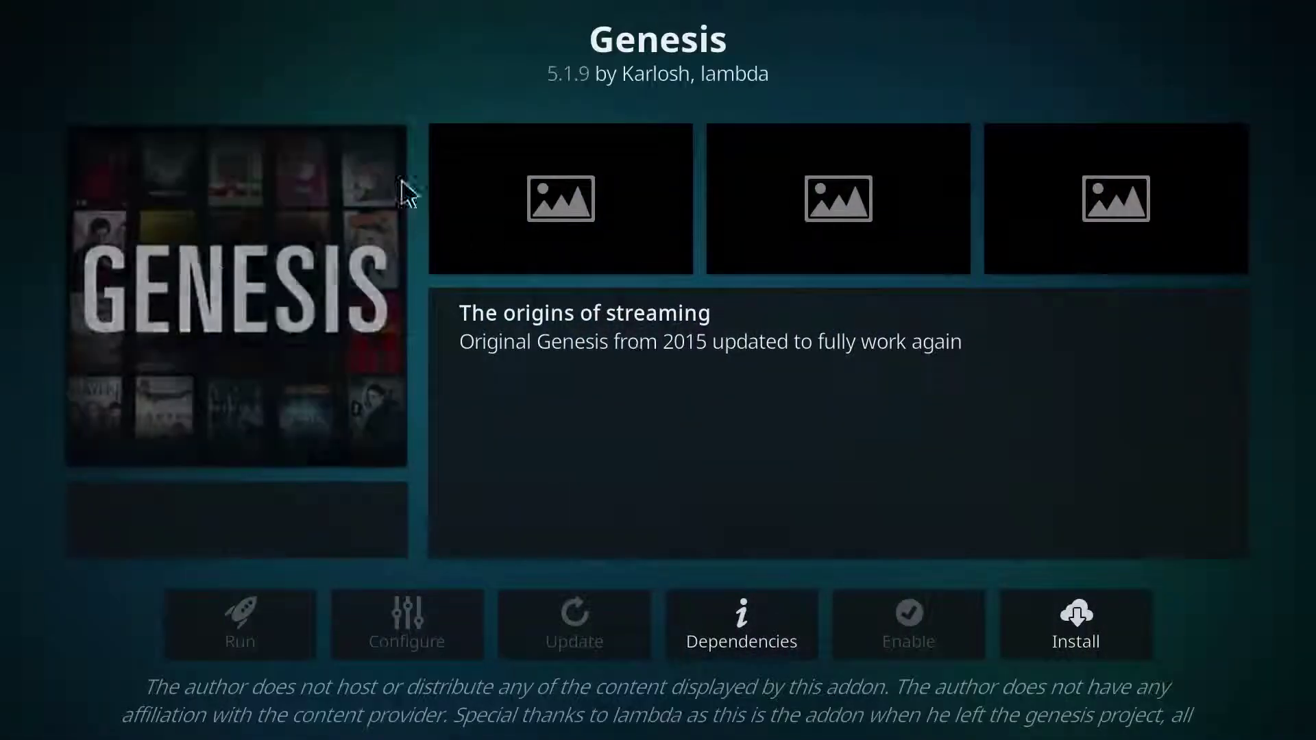
click(1051, 617)
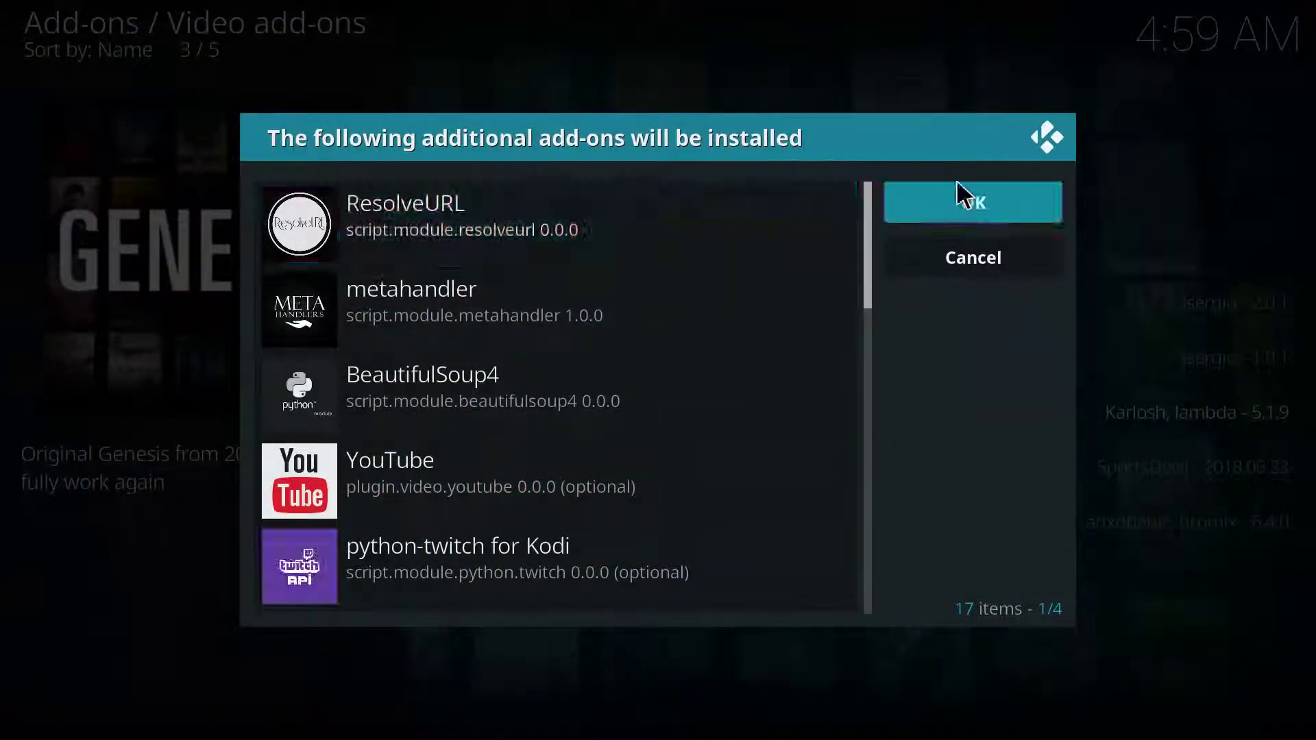
click(985, 201)
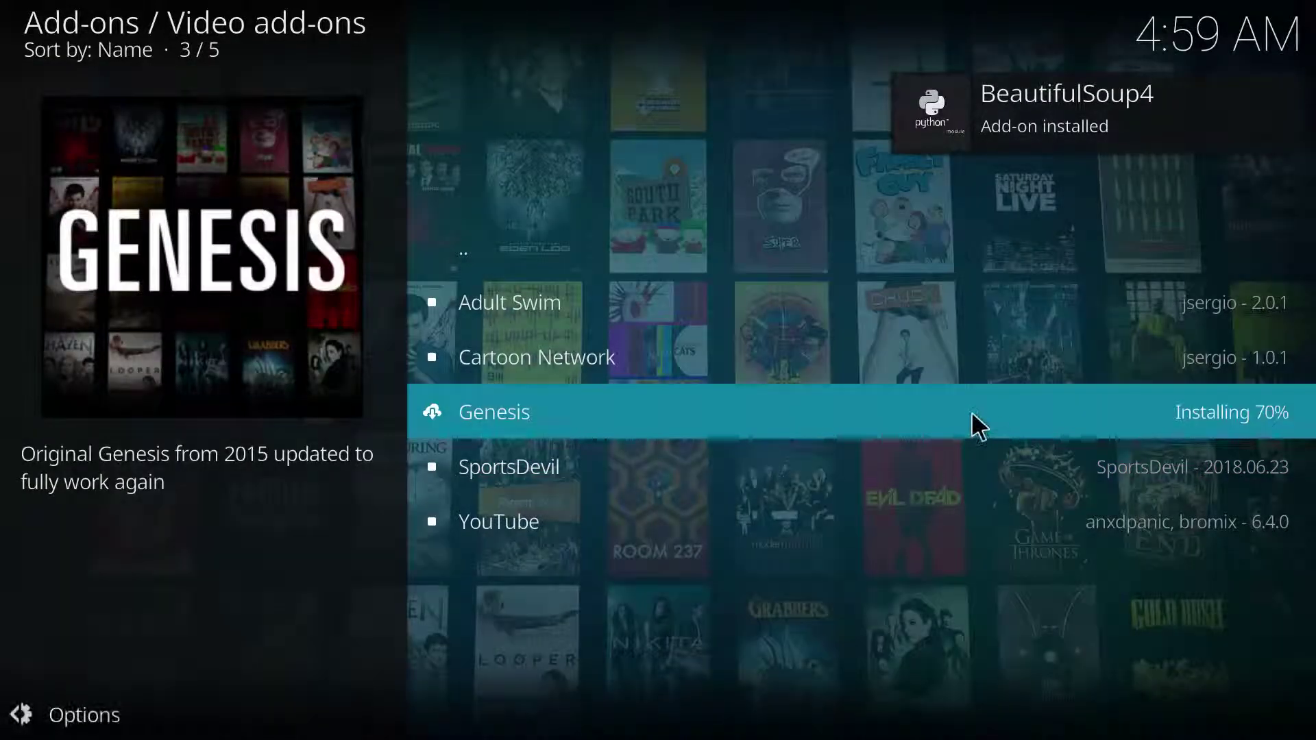
key(BackSpace)
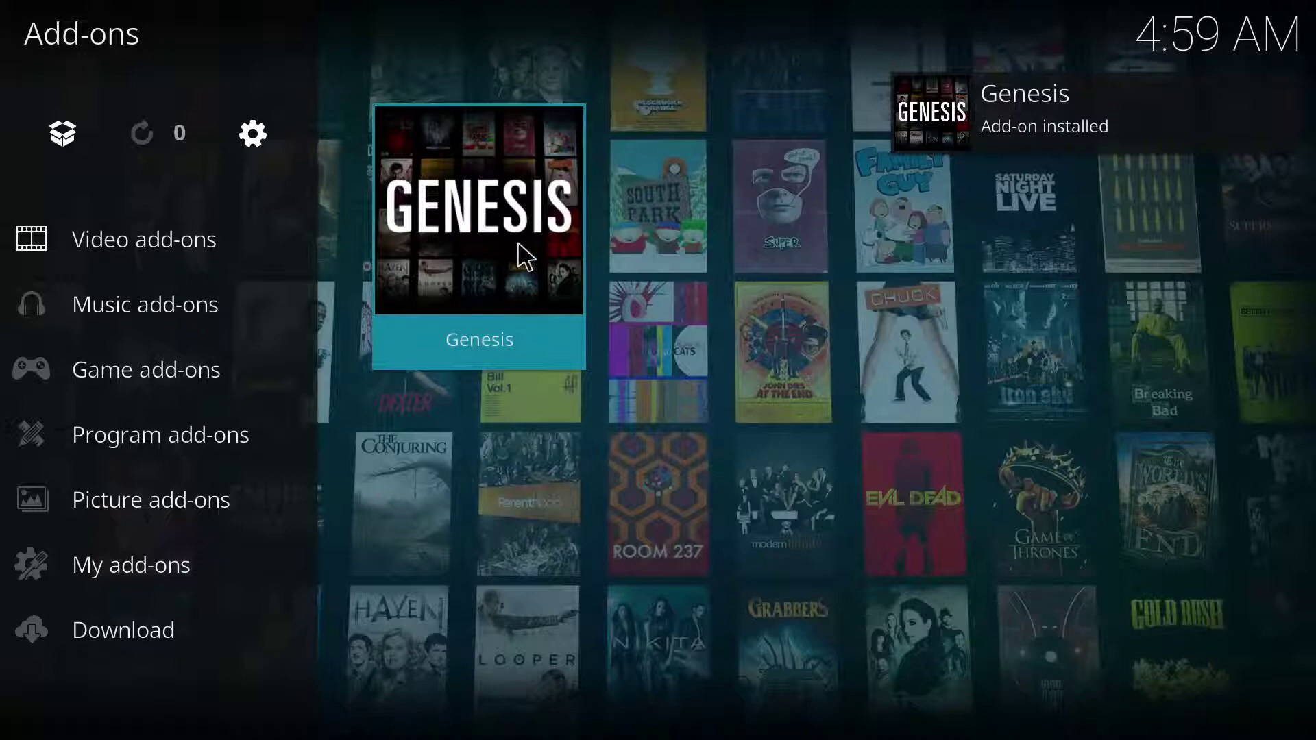
Step: Install OpenSubtitles.org from the Subtitles category under All repositories
click(251, 137)
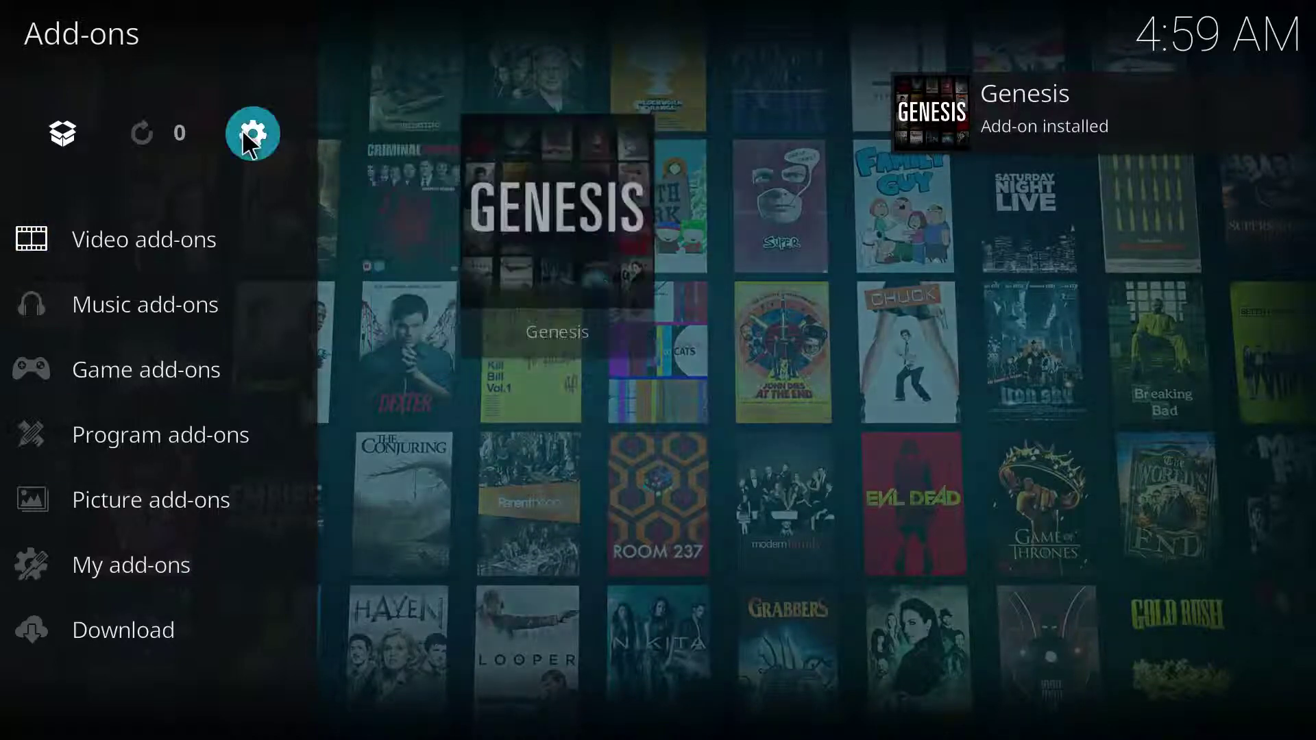
click(62, 134)
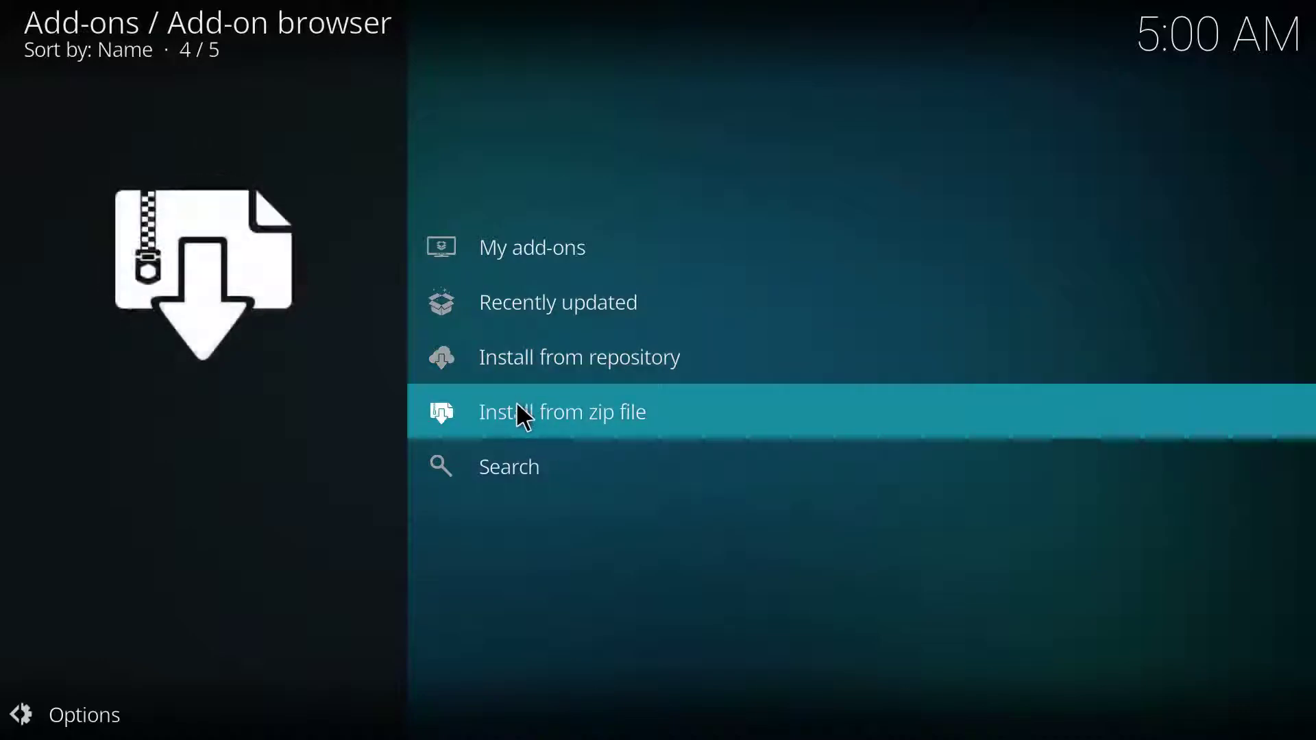
click(544, 360)
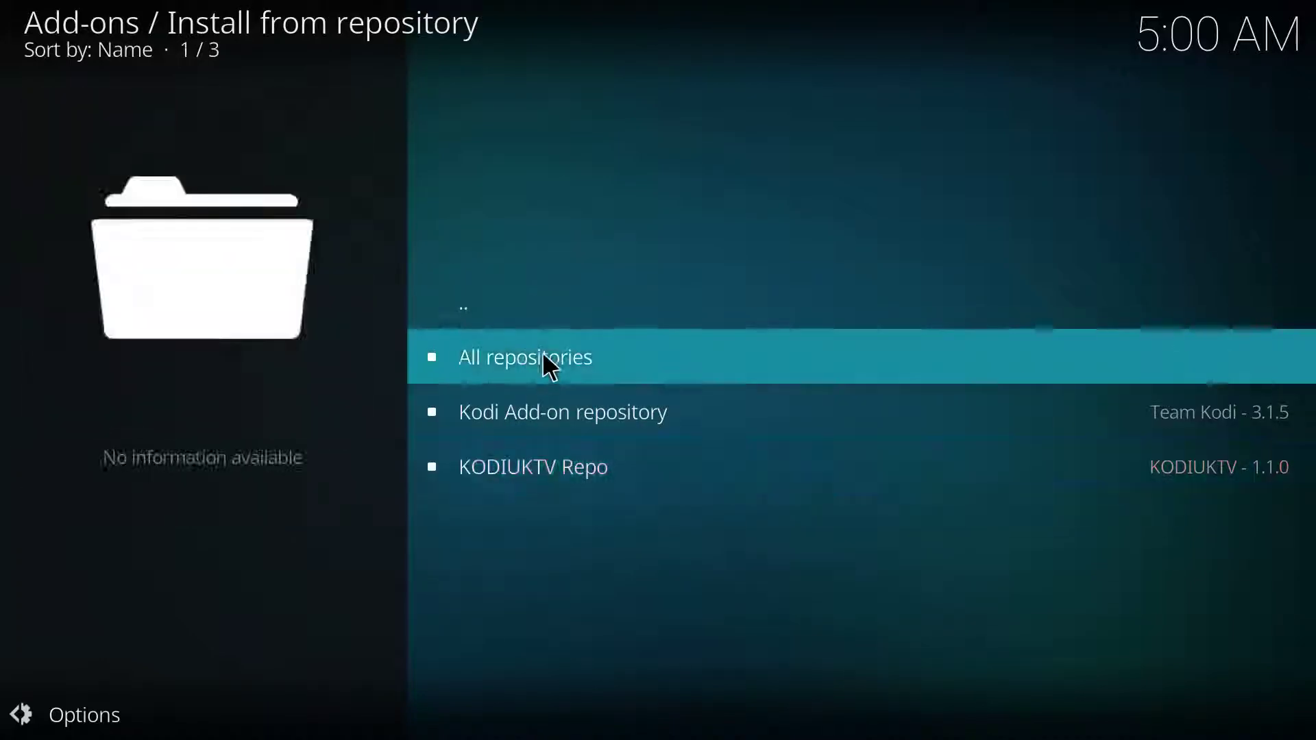
click(519, 361)
scroll(526, 363, down, 15)
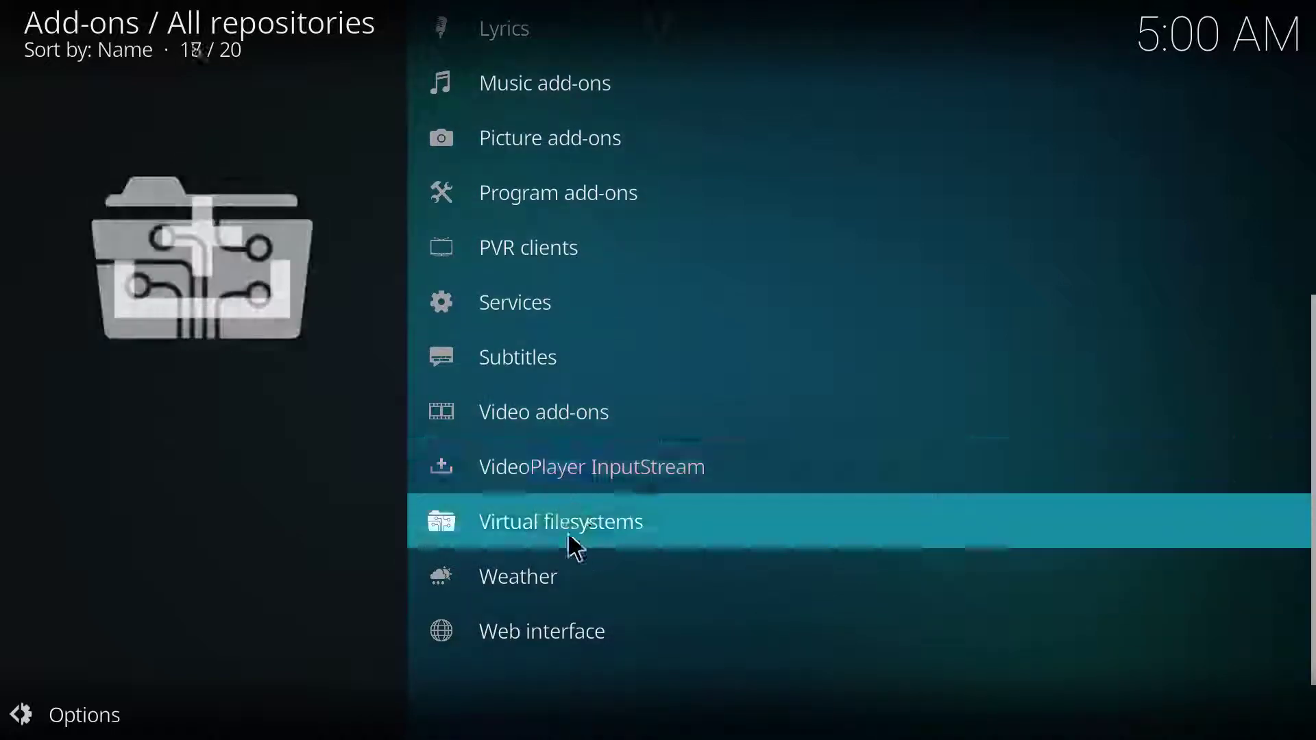
click(538, 370)
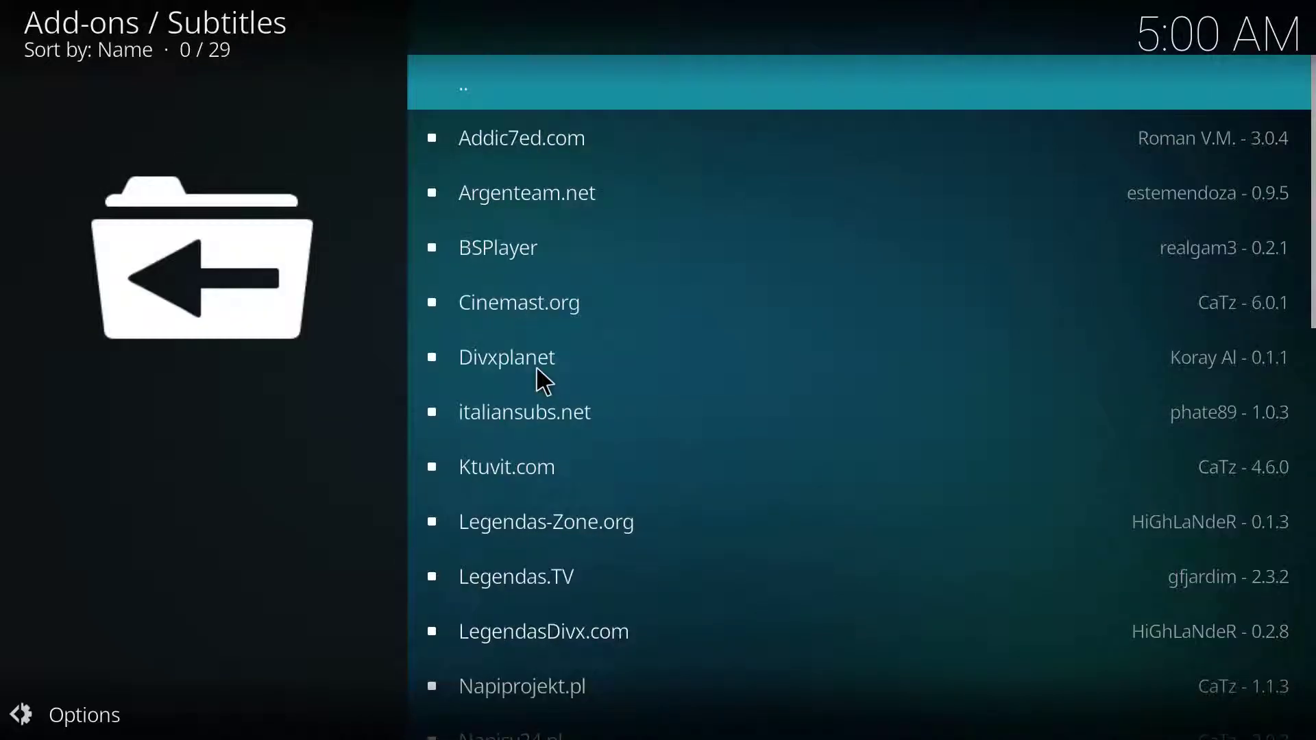
scroll(541, 316, down, 8)
scroll(548, 397, down, 3)
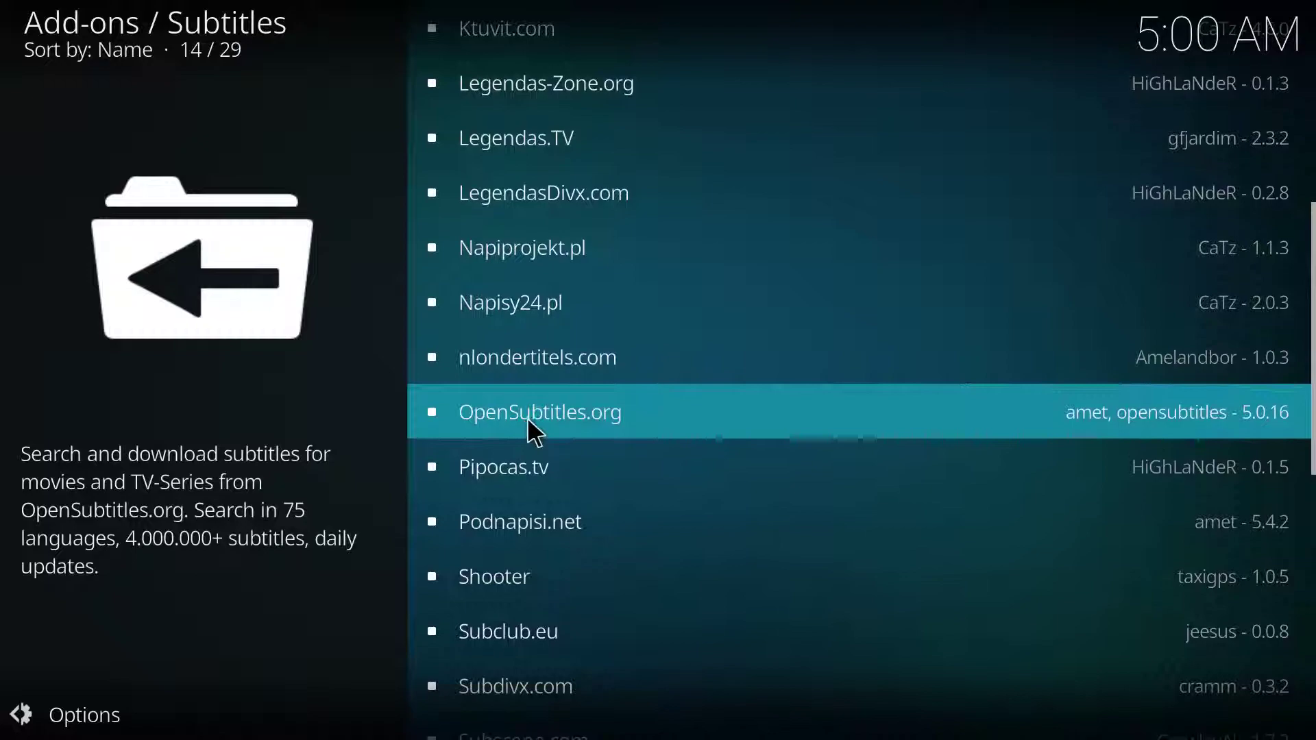
click(528, 422)
click(1110, 638)
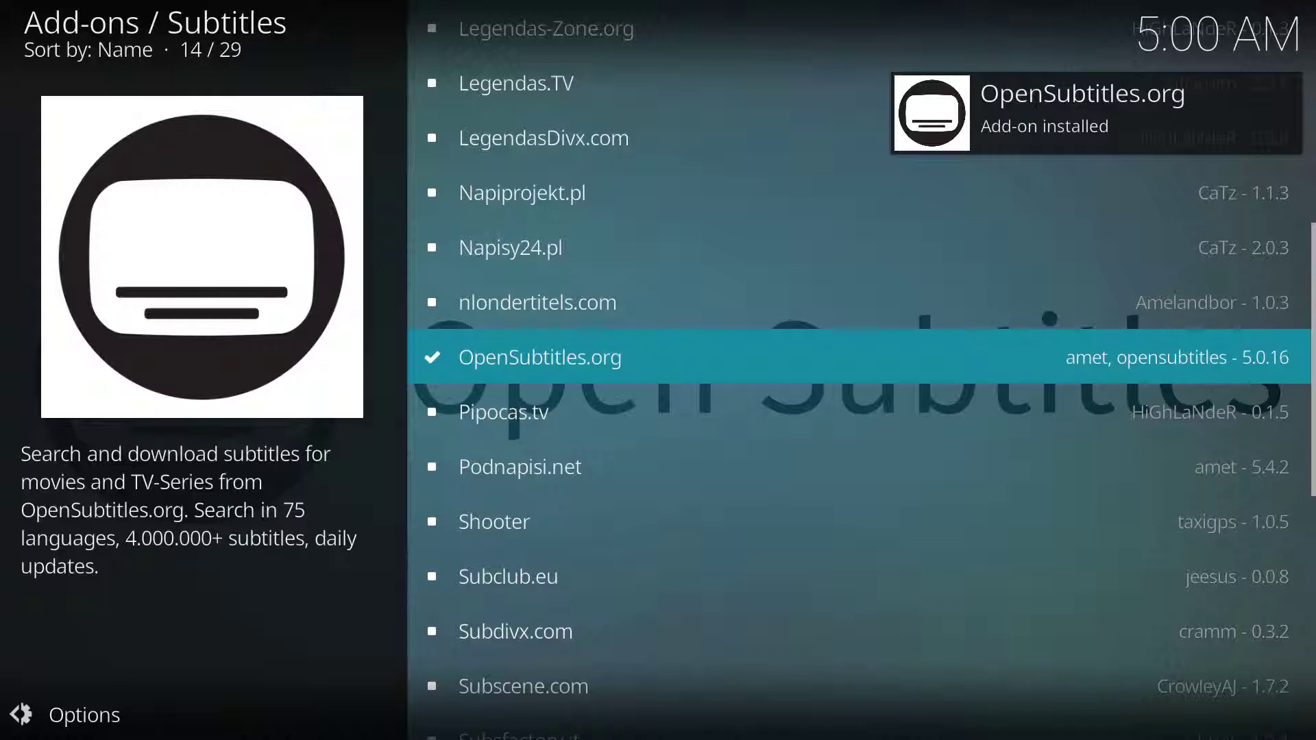
Step: Open OpenSubtitles.org settings, leave Username empty and close them with OK
right_click(564, 351)
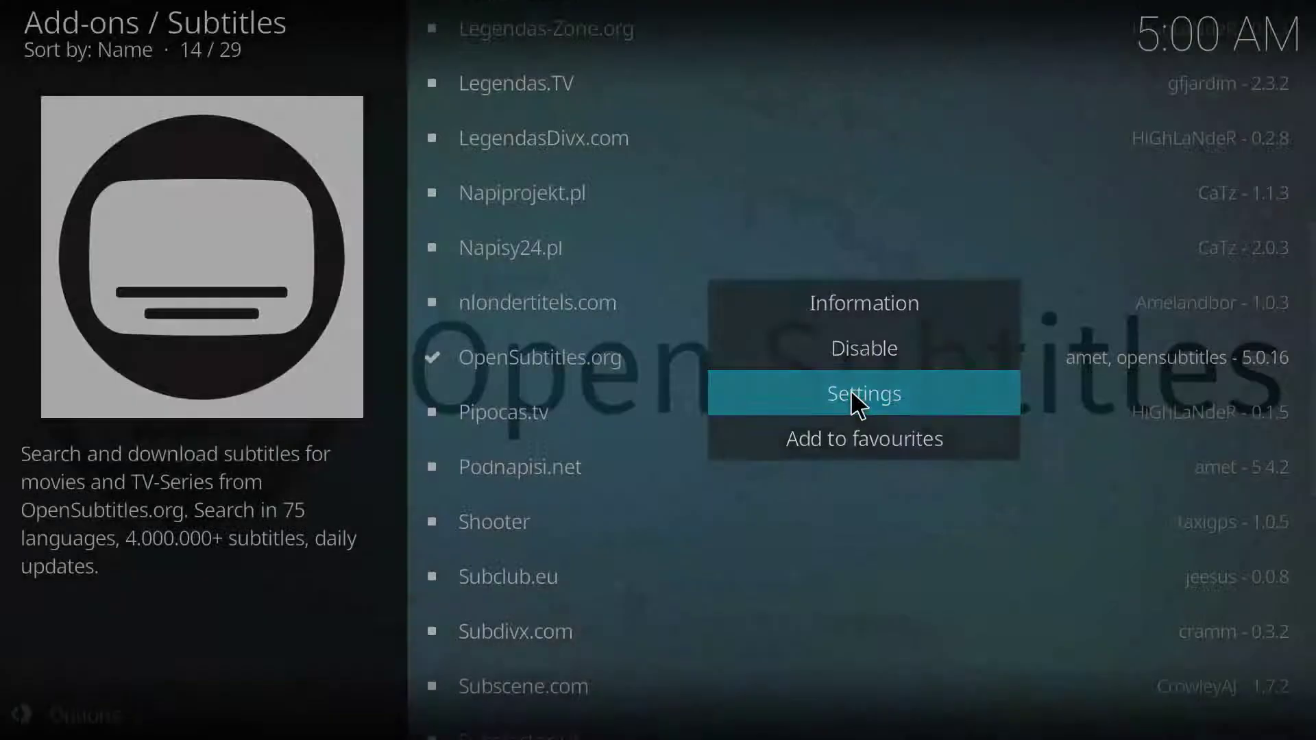
click(857, 404)
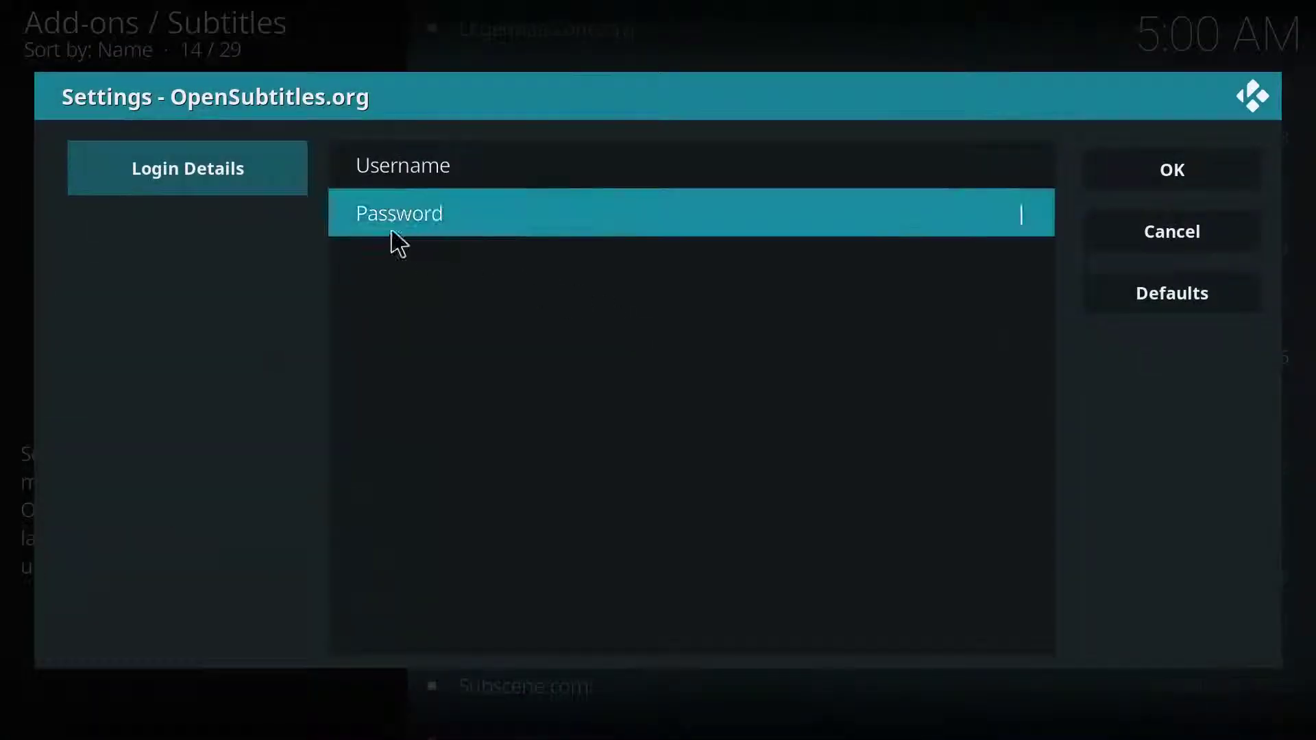
click(495, 184)
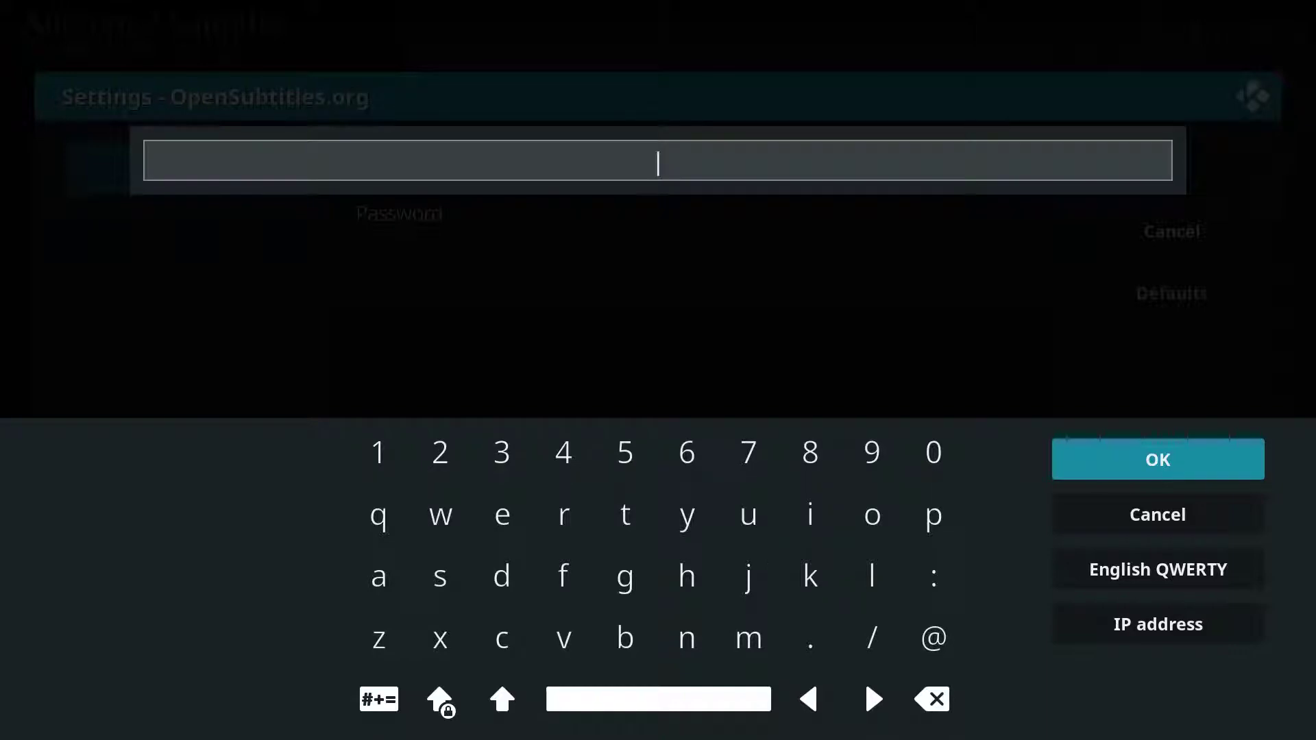
right_click(891, 291)
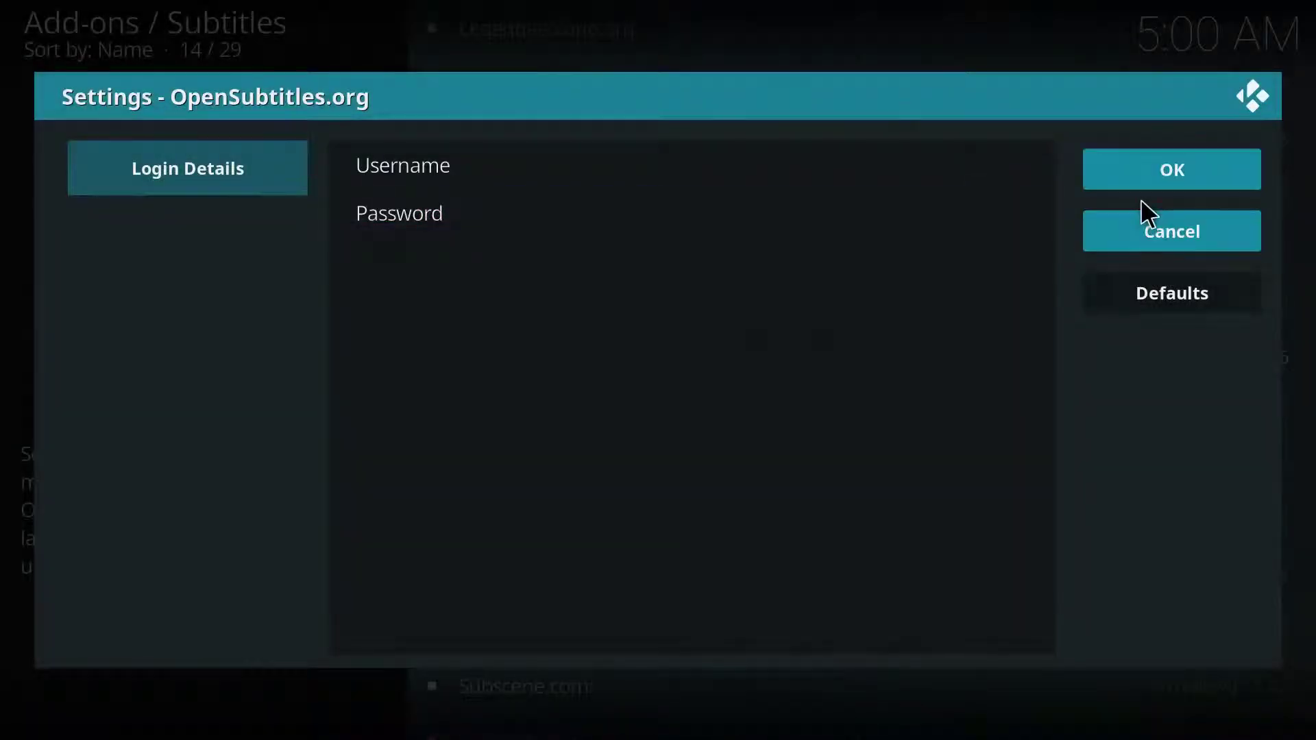
click(1147, 182)
Step: In Genesis, go through TV Shows > Genres > Drama to The Flash and open Season 1
right_click(725, 372)
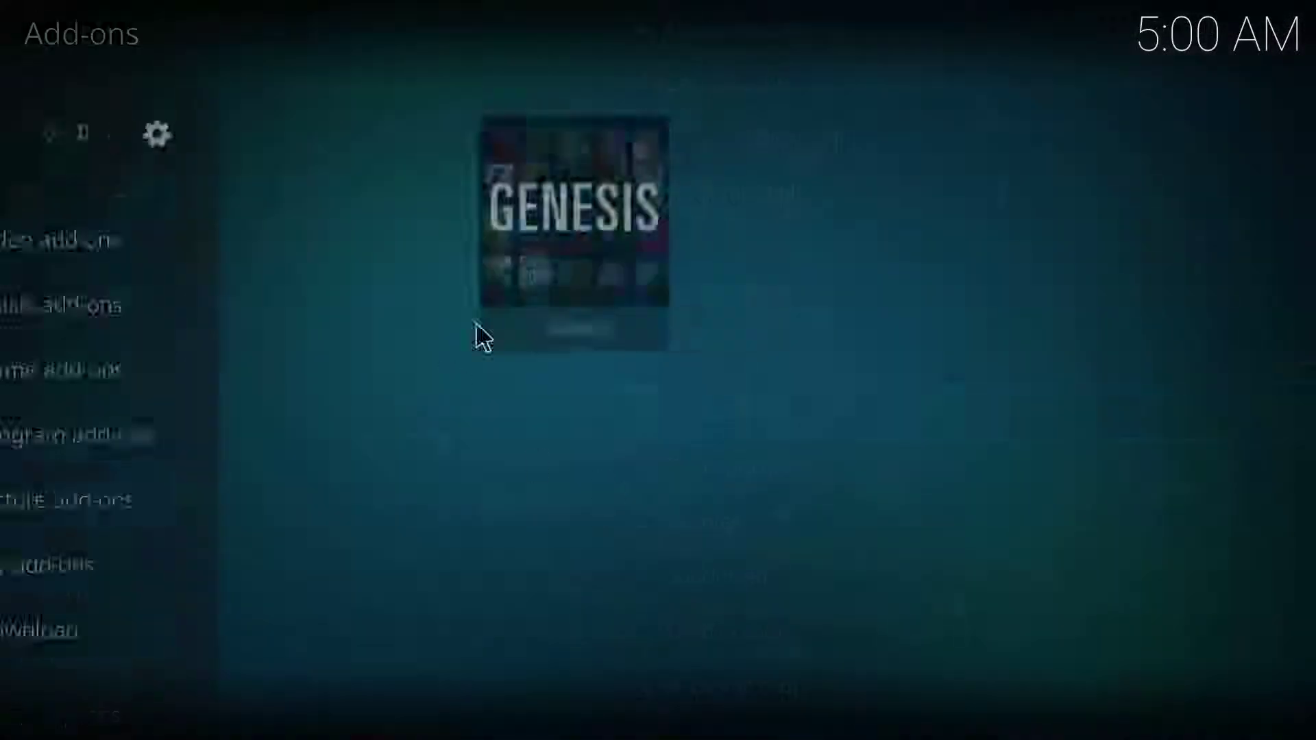
click(524, 236)
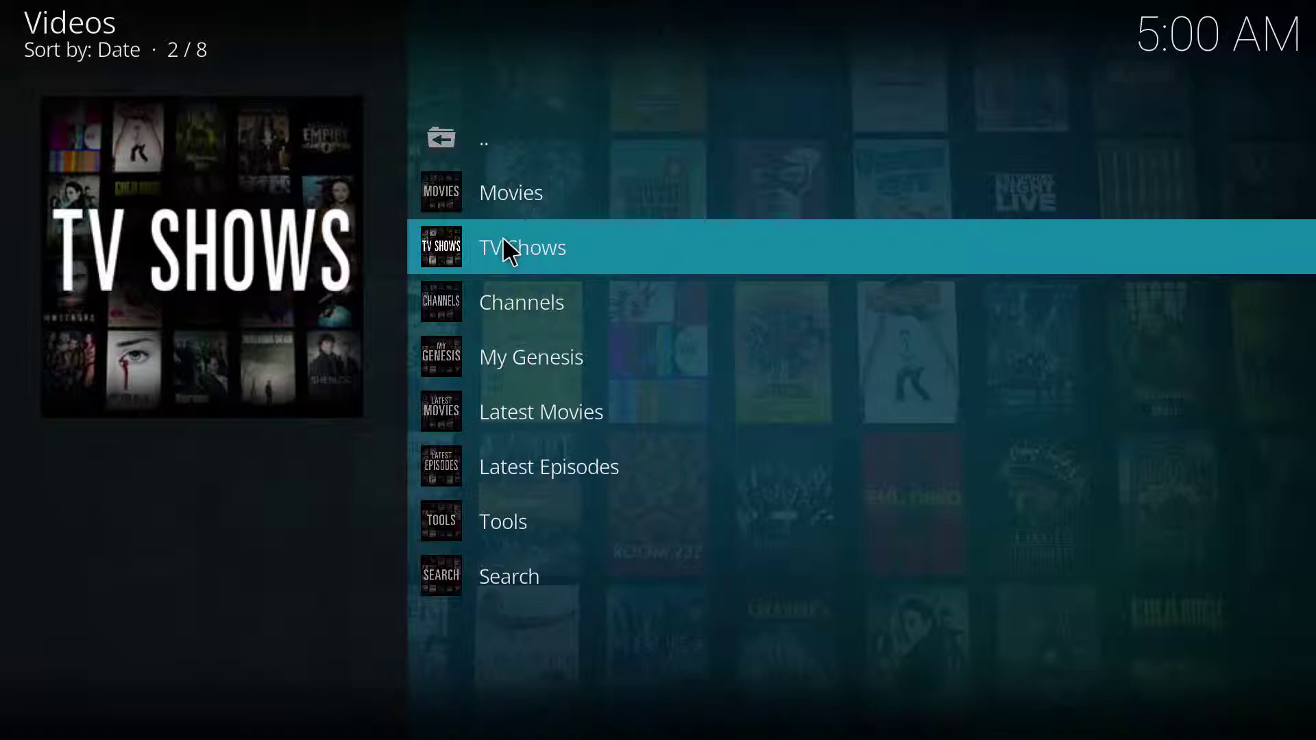
click(514, 254)
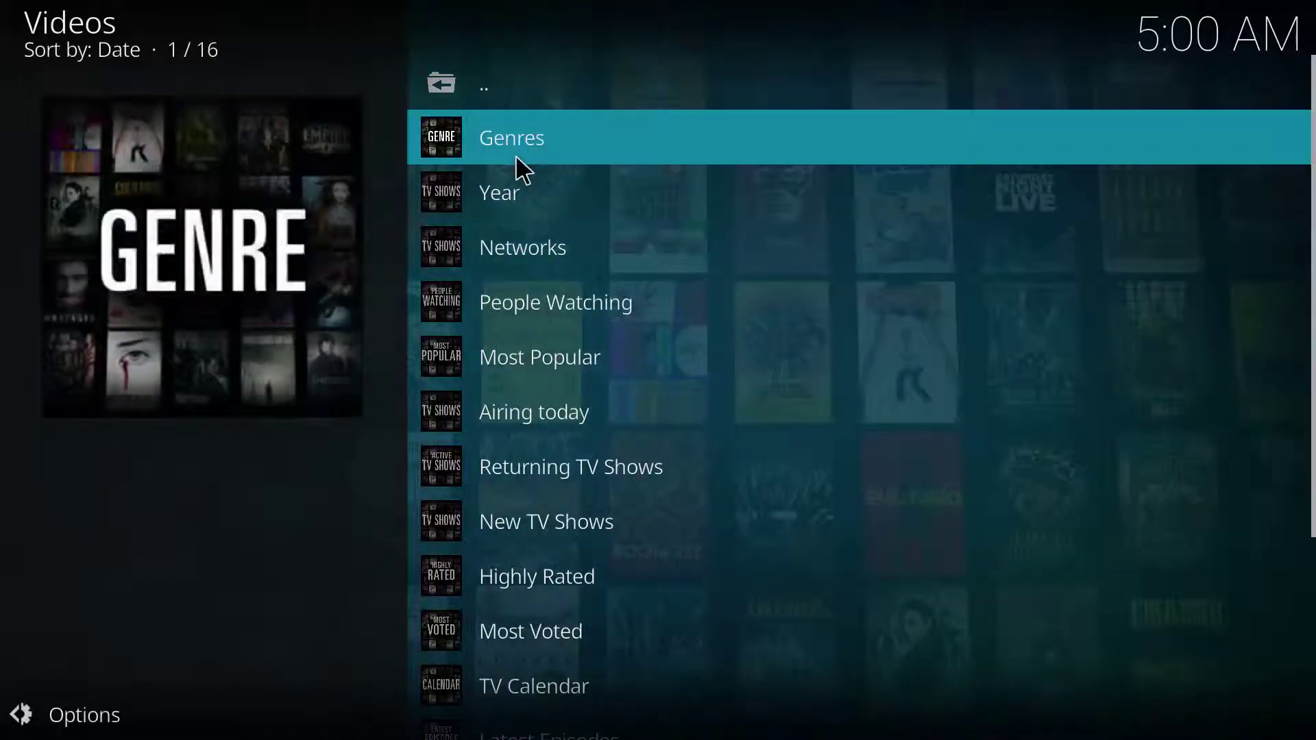
click(518, 160)
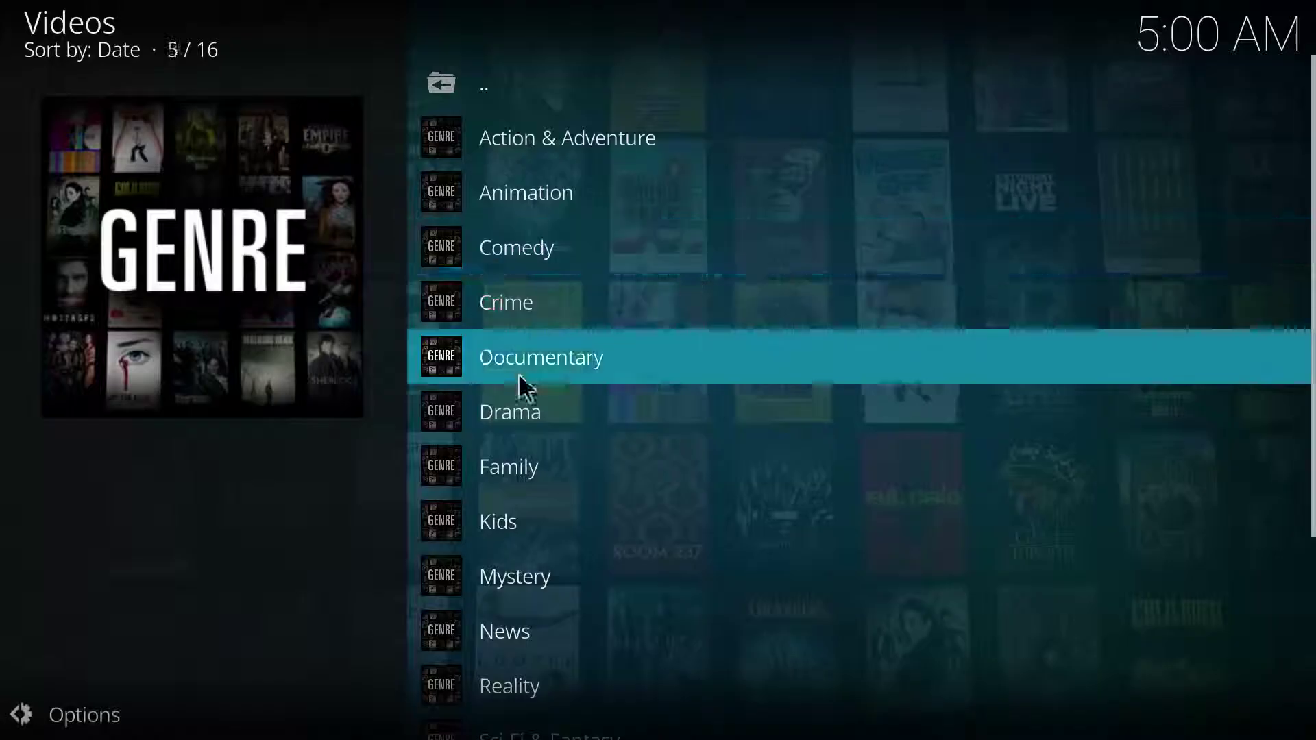
click(540, 409)
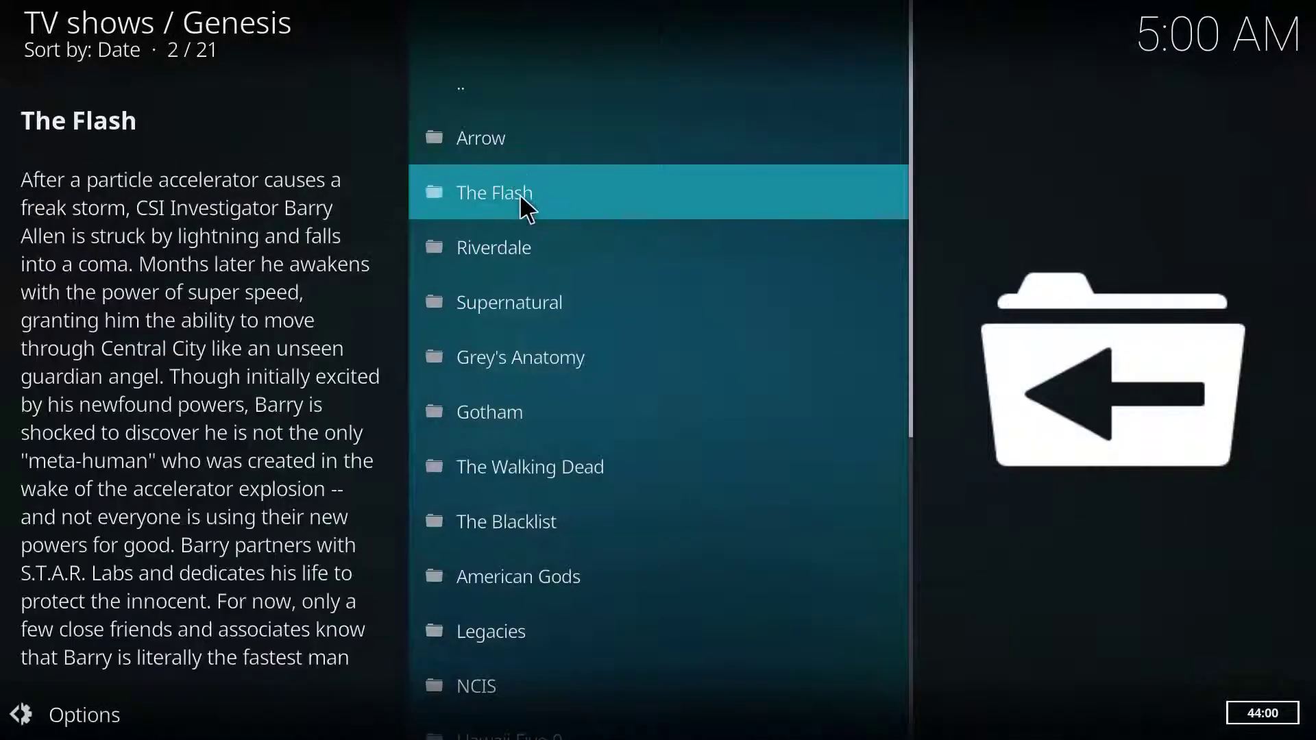
click(526, 196)
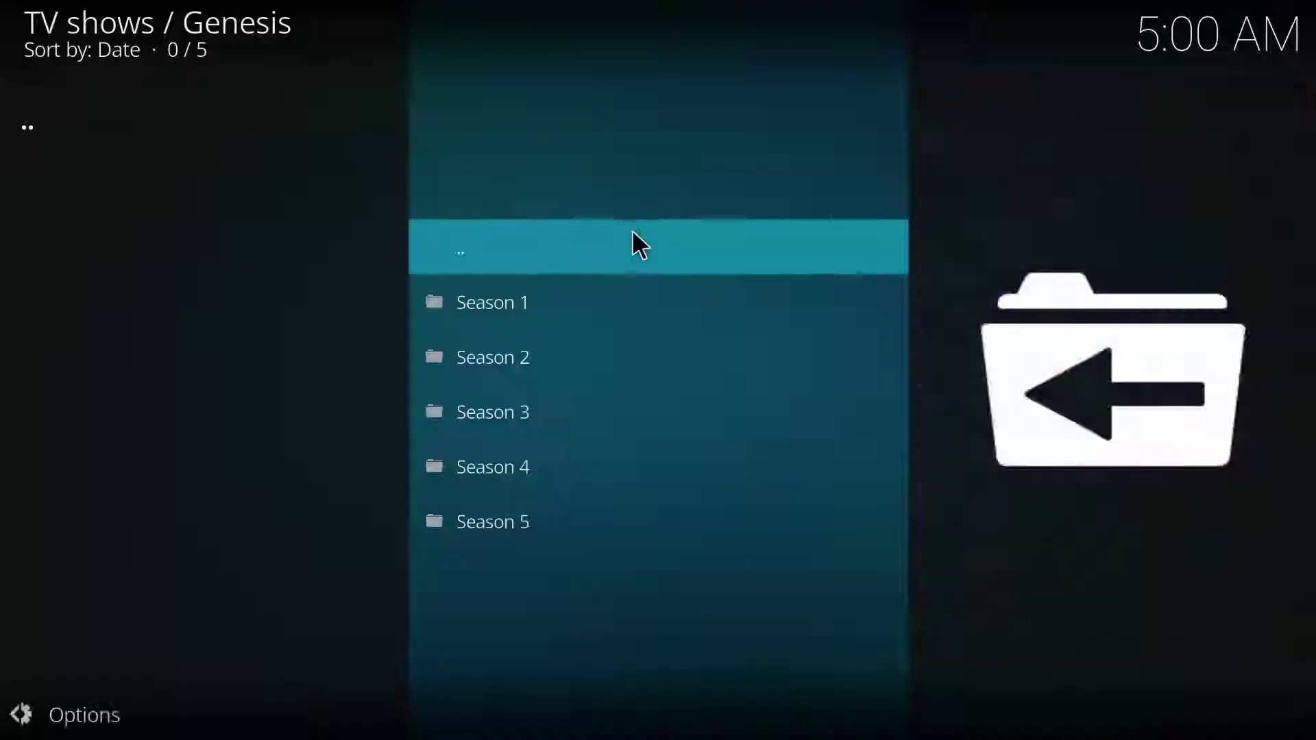
click(479, 298)
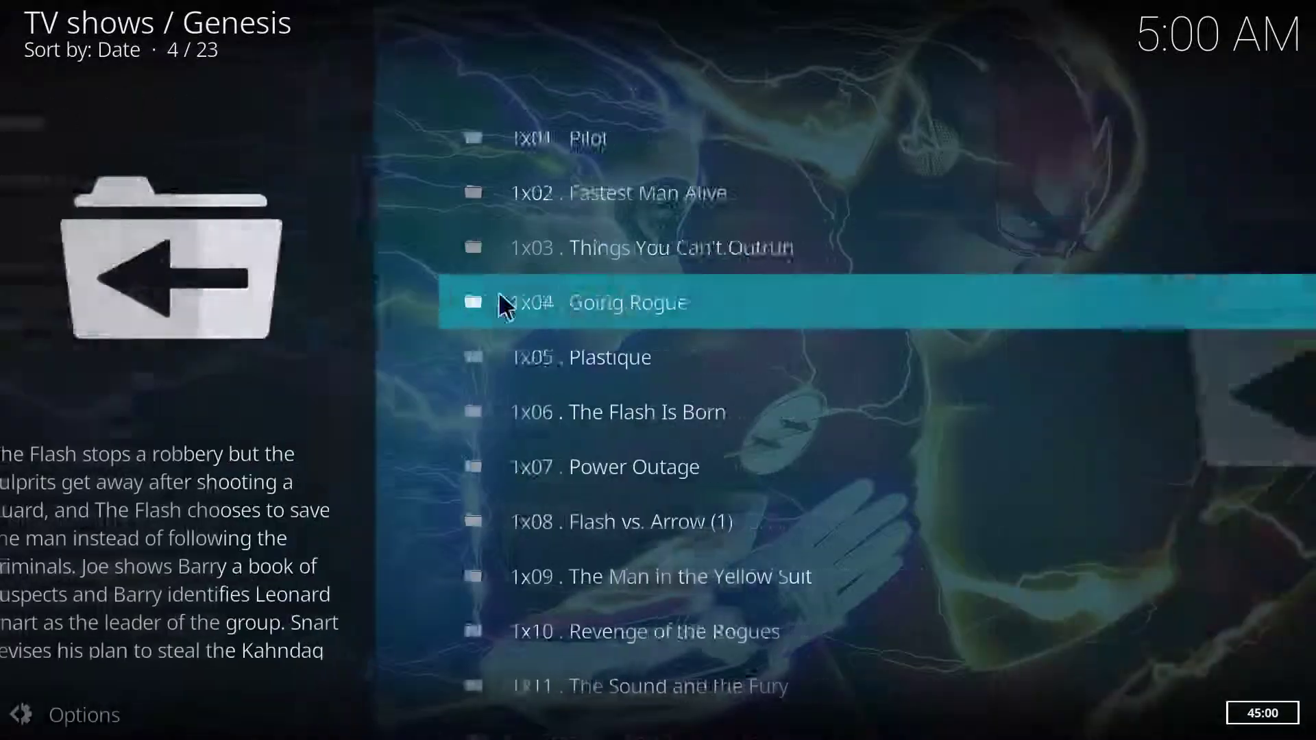
Step: Play The Flash episode 1x03 from the 01 ODB | OPENLOAD | 720P source
click(558, 253)
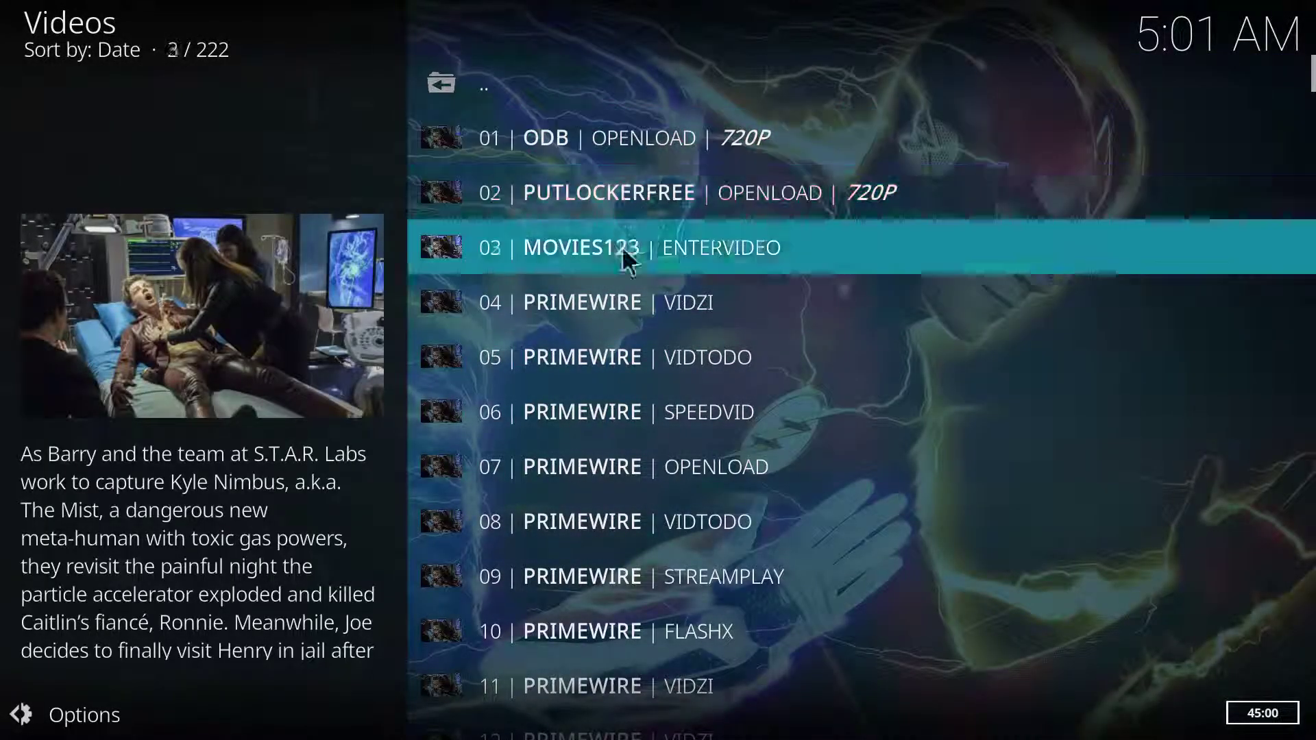
click(603, 141)
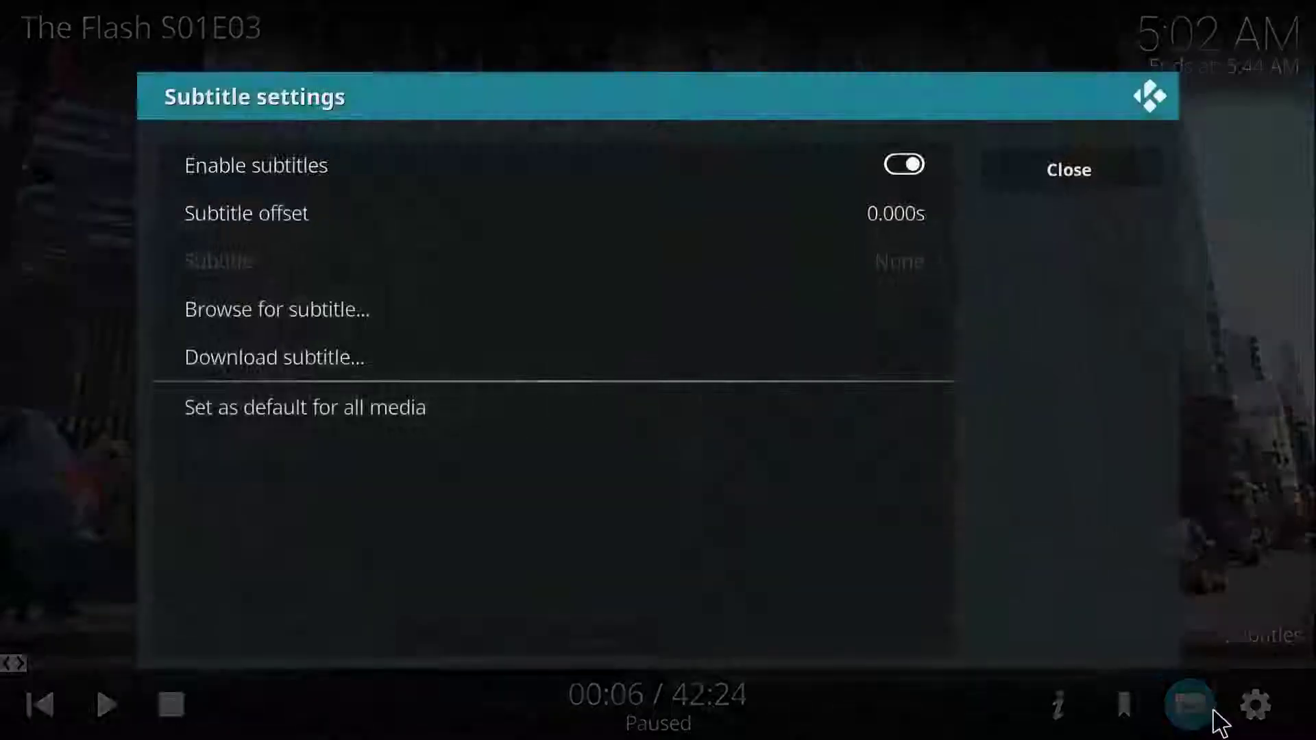
Step: Try Download subtitle, dismiss the login error, then set subtitle offset to ahead by 0.200s
click(347, 351)
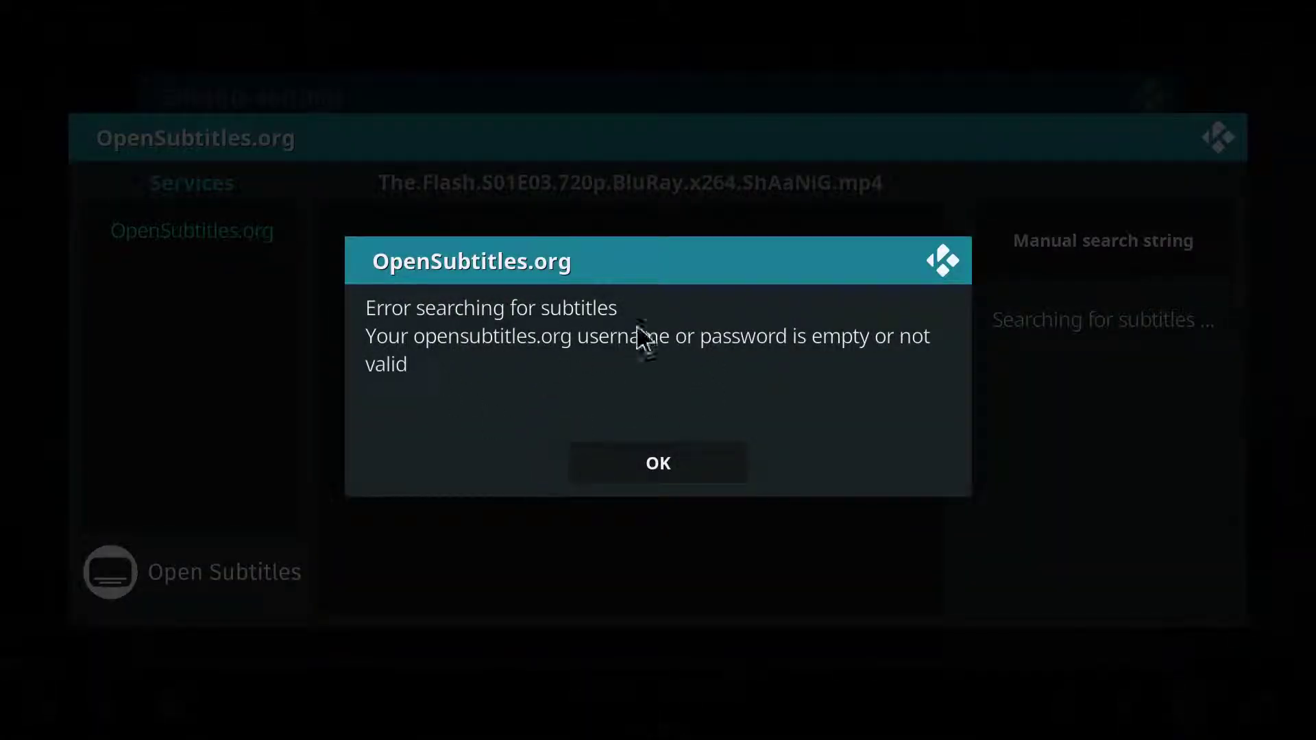
click(635, 480)
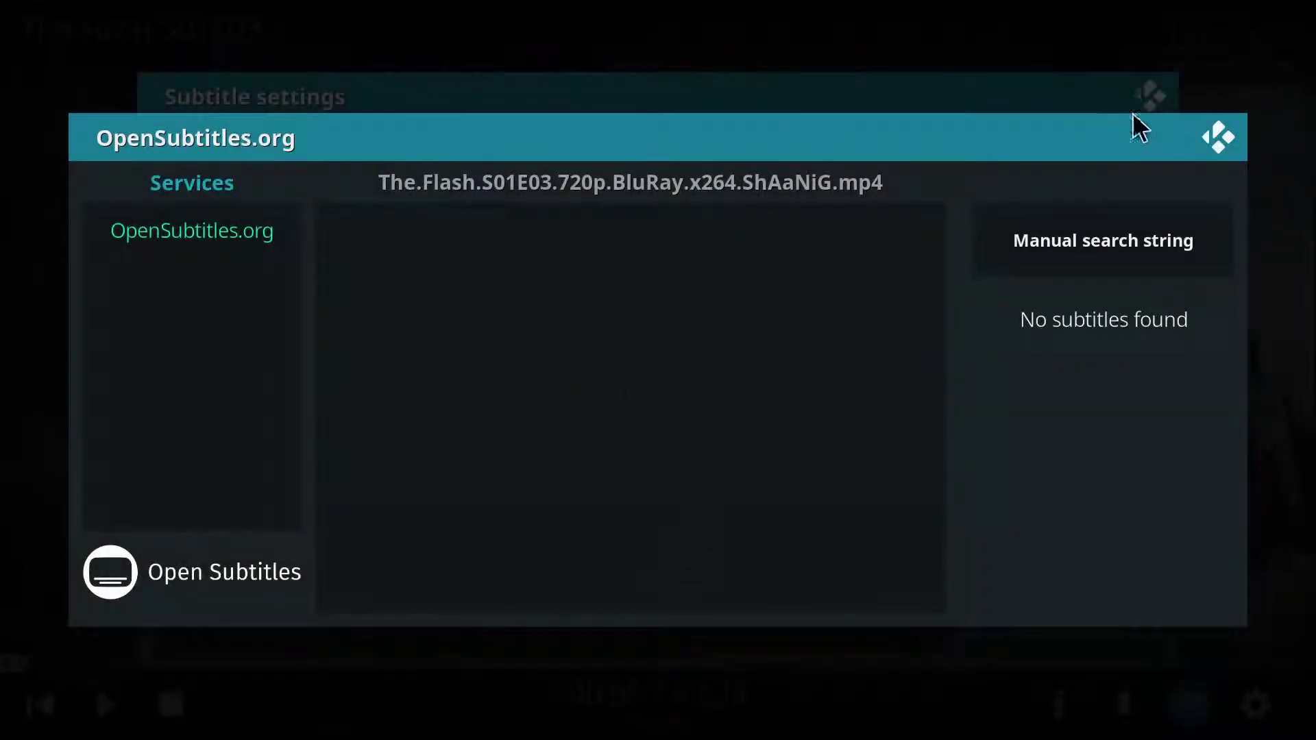
right_click(1072, 104)
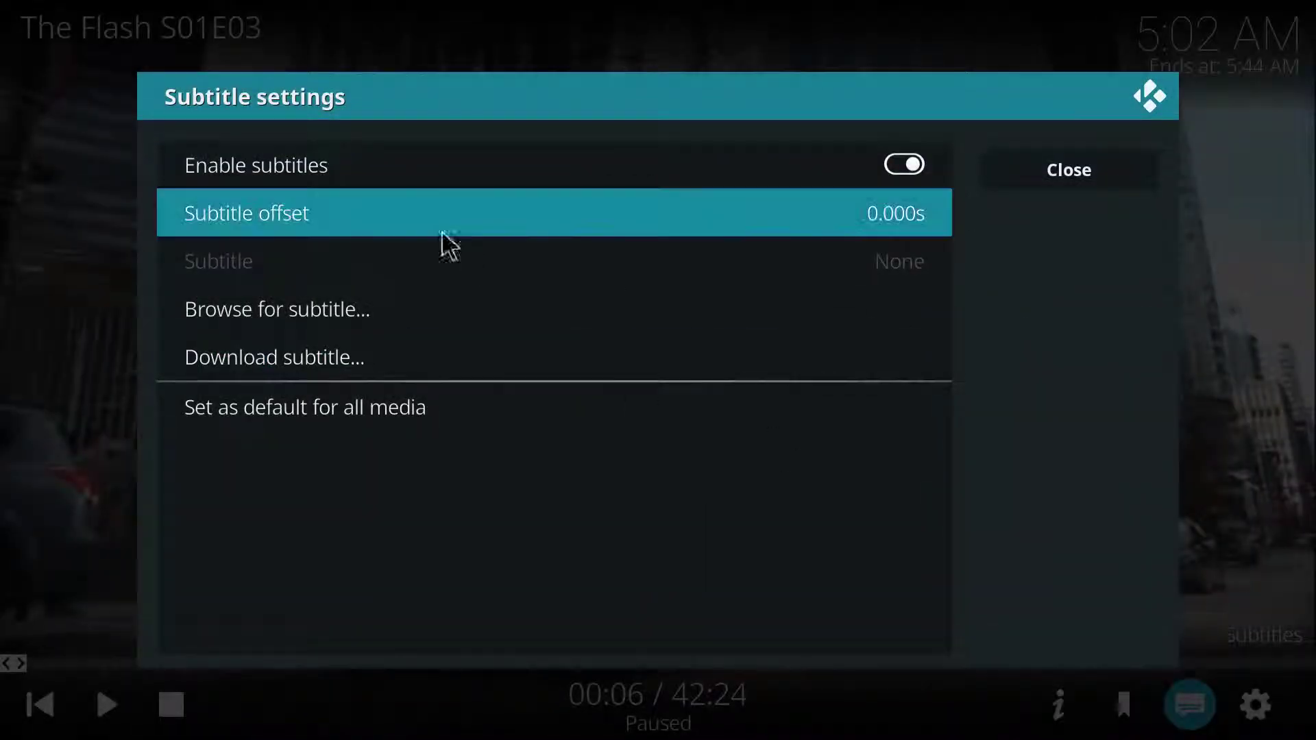
click(411, 227)
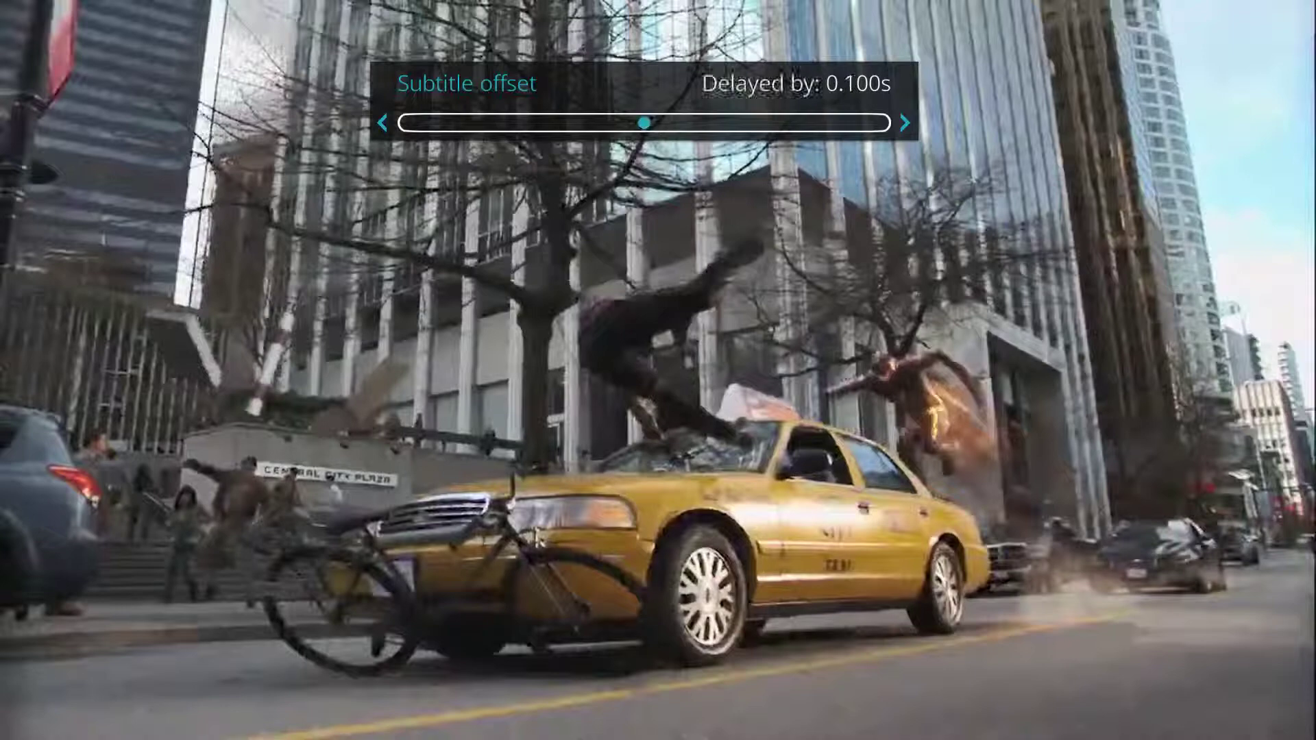
key(Right)
key(Right)
key(Right)
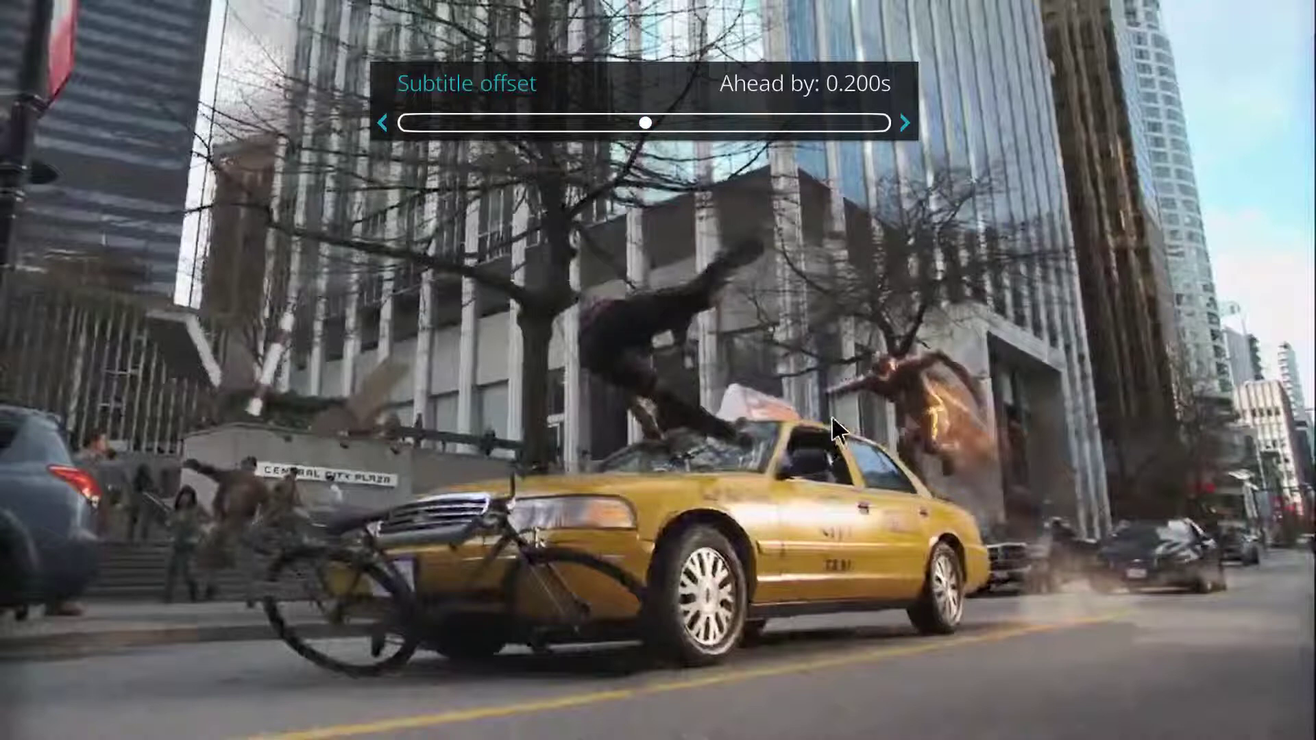